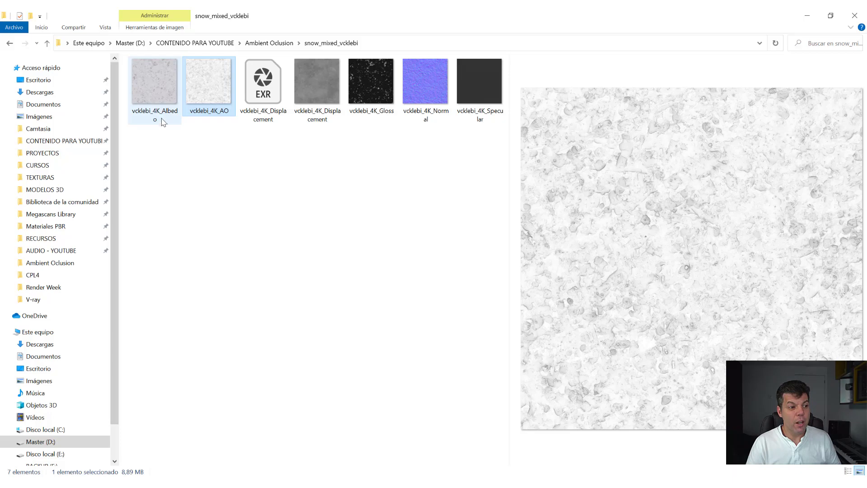
# Preview the vcklebi_4K_AO ambient occlusion texture in the snow_mixed_vcklebi folder.
pyautogui.click(164, 119)
pyautogui.click(205, 115)
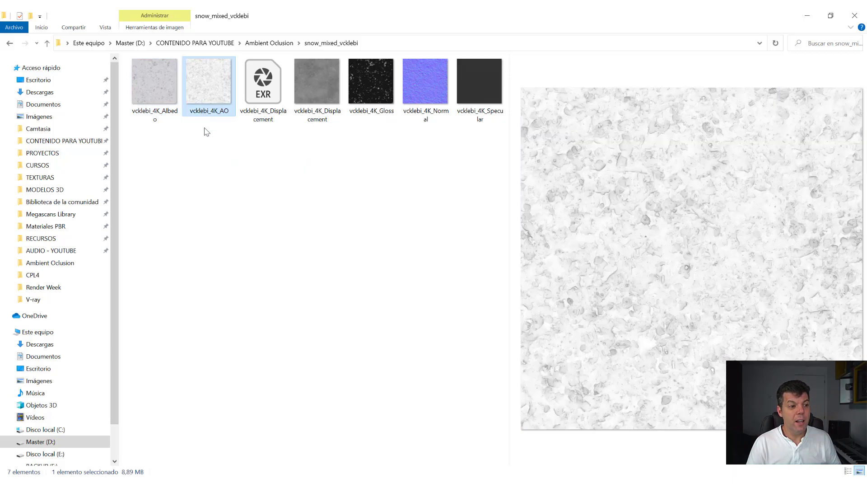
pyautogui.click(213, 182)
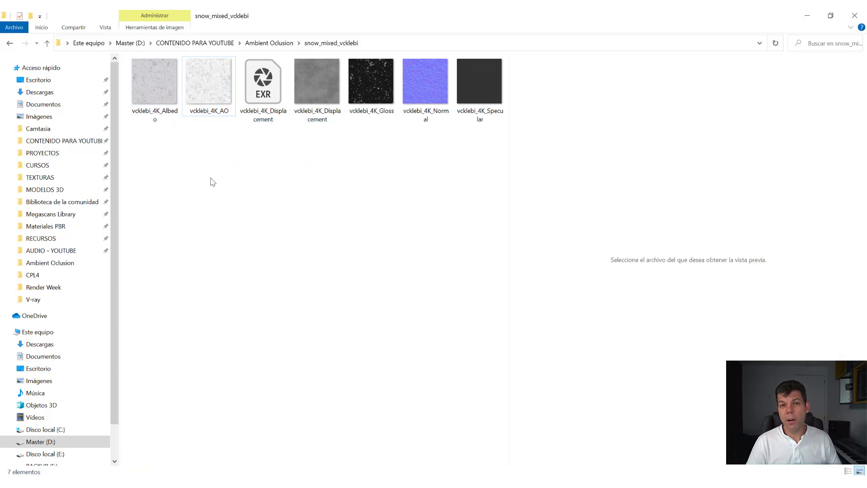
pyautogui.click(222, 91)
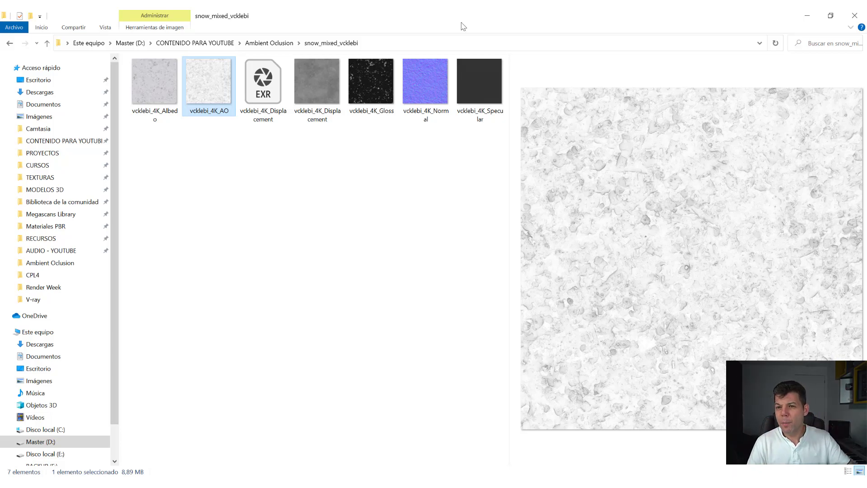
# Switch to SketchUp, run an interactive V-Ray render of the terrain, stop it and close the frame buffer.
pyautogui.click(809, 17)
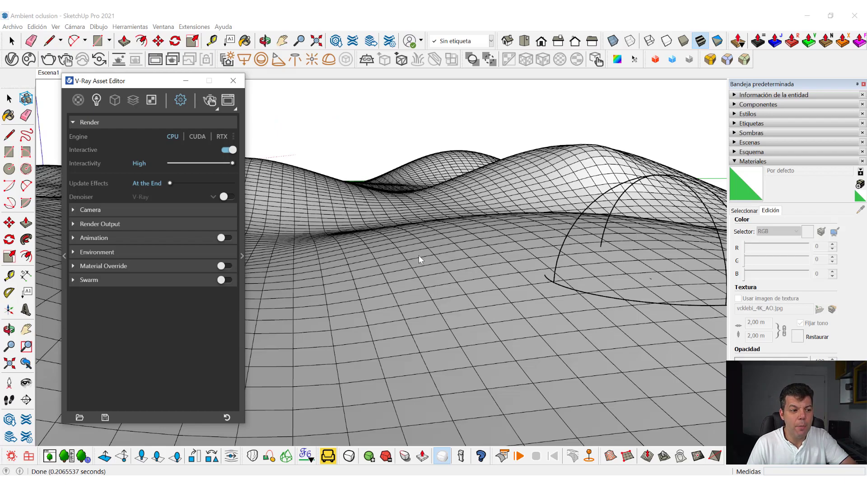
pyautogui.click(441, 279)
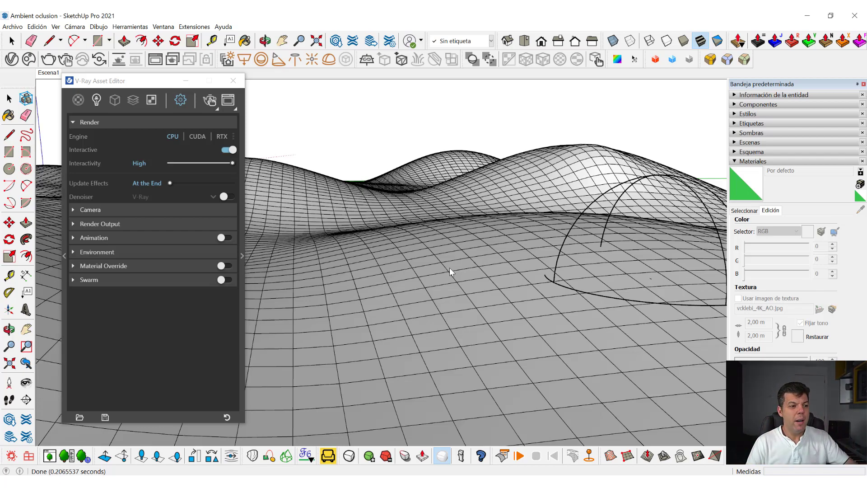
pyautogui.click(209, 99)
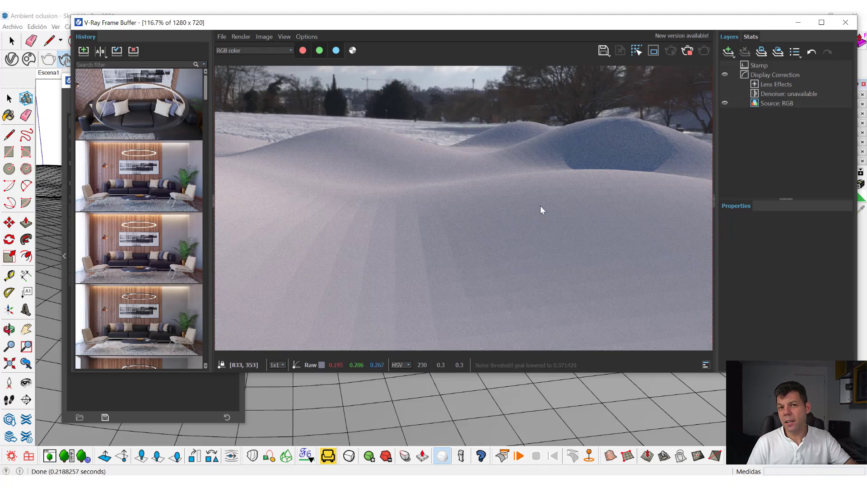
pyautogui.click(689, 52)
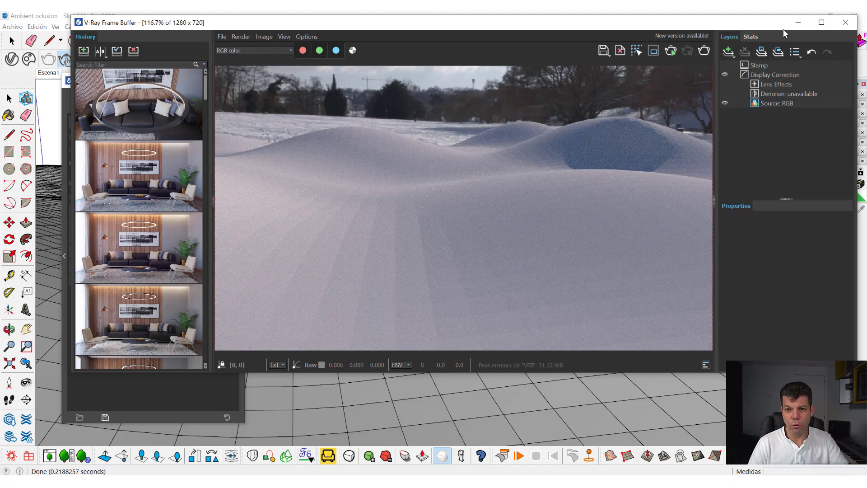
pyautogui.click(845, 23)
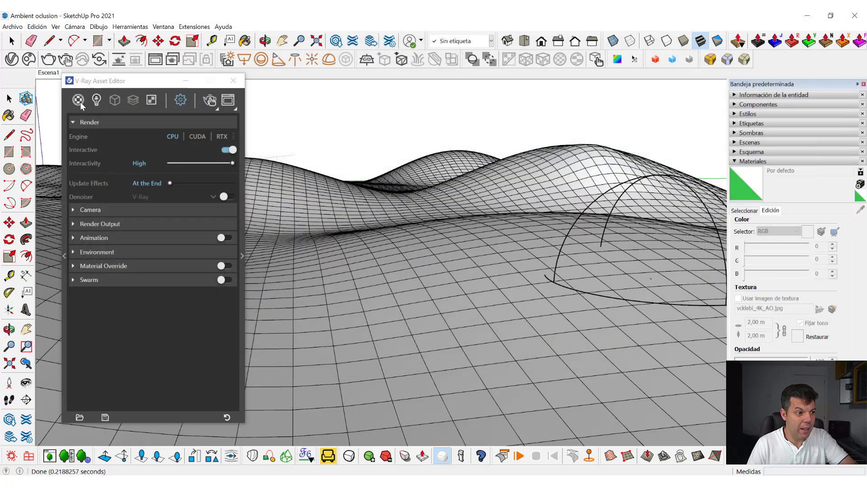
# Create a generic V-Ray material and name it Nieve.
pyautogui.moveTo(79, 102)
pyautogui.click(100, 117)
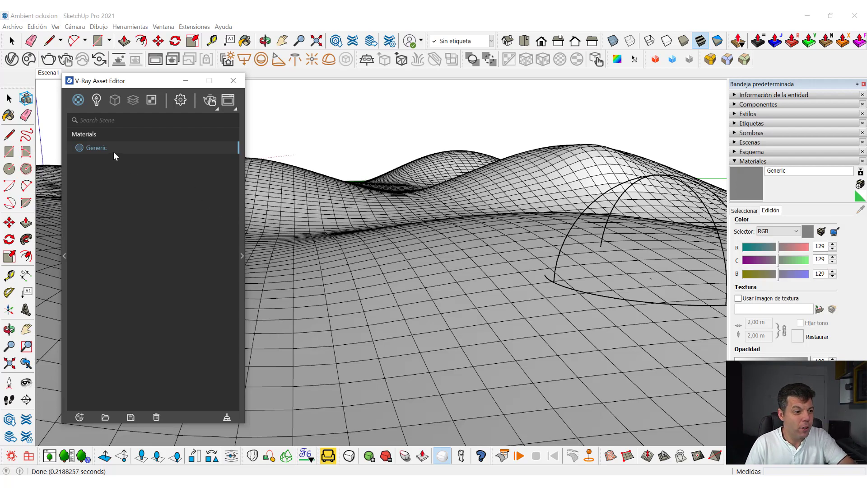
pyautogui.doubleClick(79, 149)
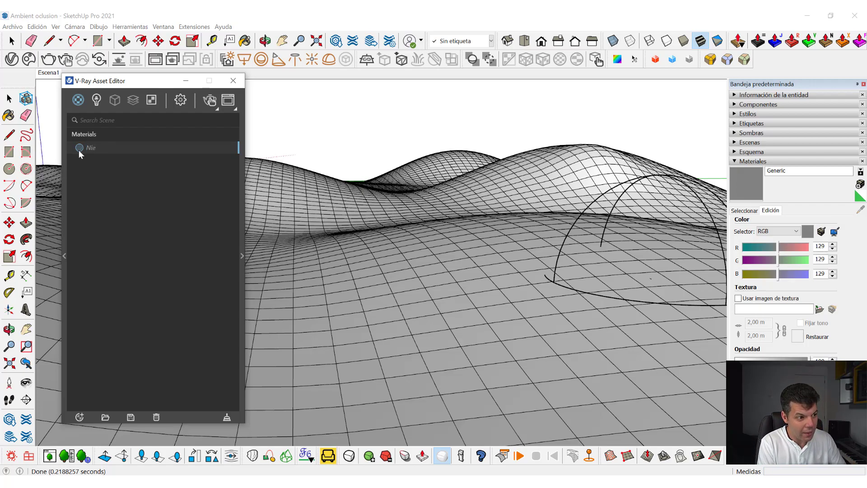
pyautogui.write('Nieve')
pyautogui.click(181, 173)
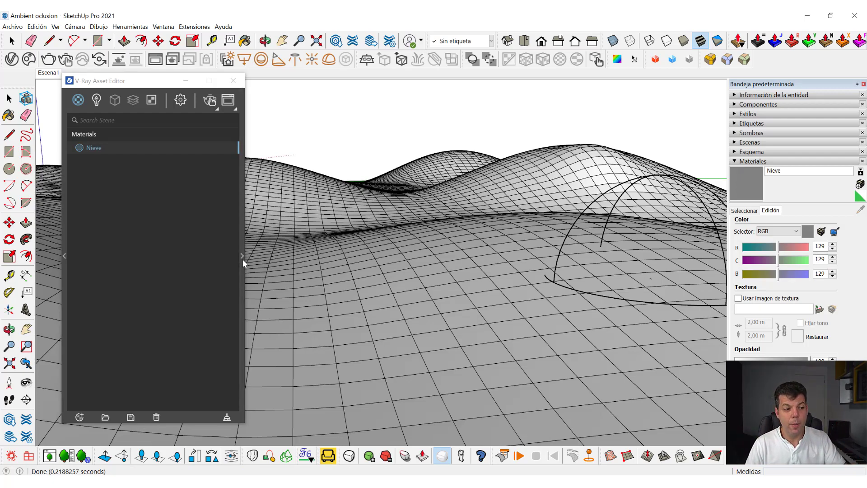
# Assign the vcklebi_4K_Albedo image from the snow_mixed_vcklebi folder as the Nieve material's diffuse color texture.
pyautogui.click(242, 257)
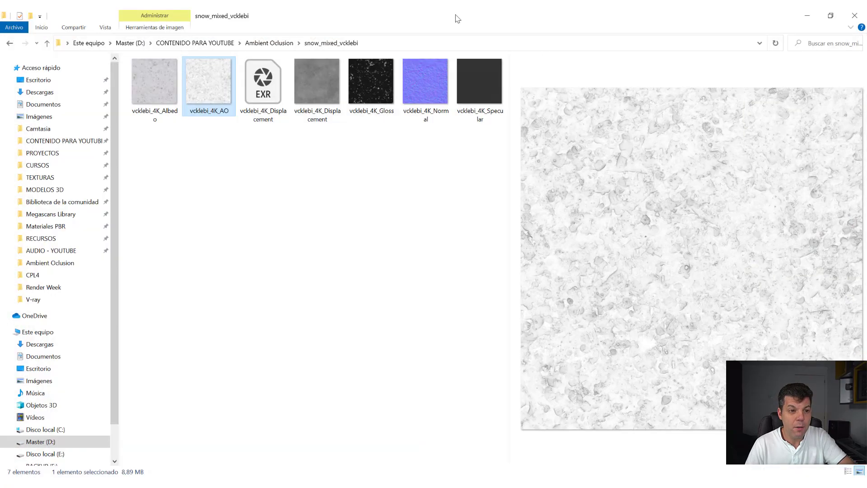
pyautogui.moveTo(457, 18)
pyautogui.mouseDown()
pyautogui.moveTo(647, 108)
pyautogui.moveTo(676, 85)
pyautogui.mouseUp()
pyautogui.moveTo(620, 156); pyautogui.dragTo(427, 261)
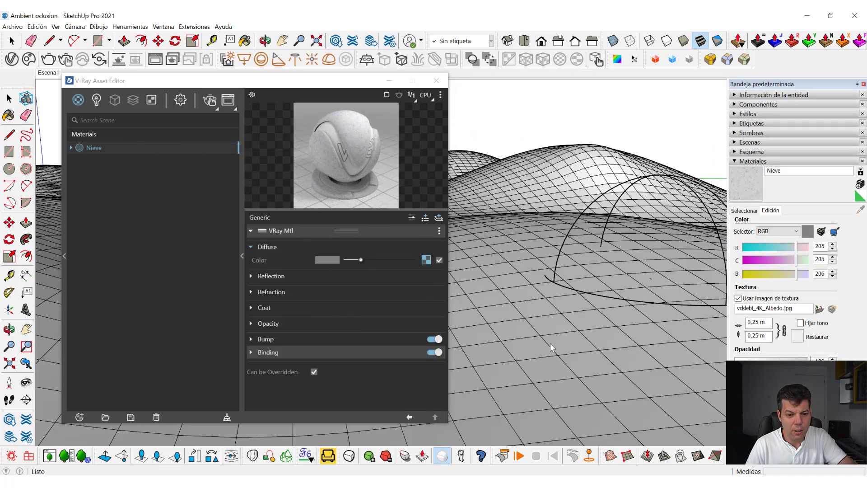
# Apply the Nieve material to the terrain mesh.
pyautogui.moveTo(503, 202); pyautogui.dragTo(525, 231, button='middle')
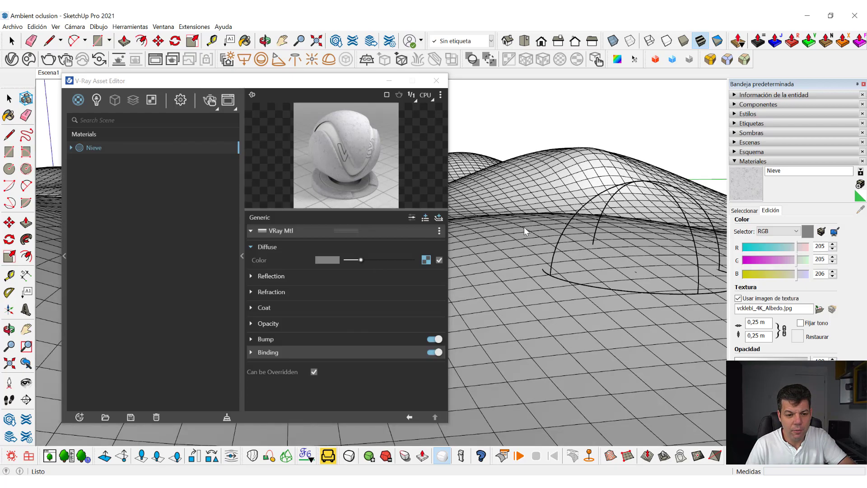
pyautogui.click(9, 98)
pyautogui.click(496, 284)
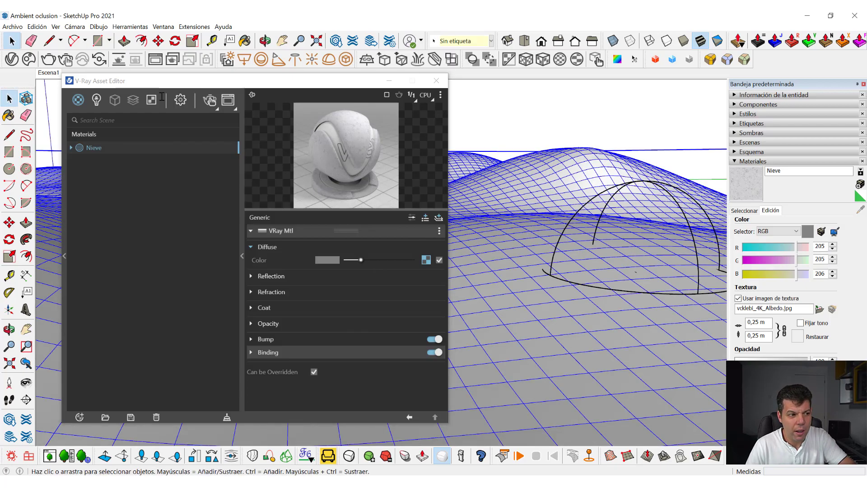
pyautogui.moveTo(452, 212); pyautogui.dragTo(541, 276, button='middle')
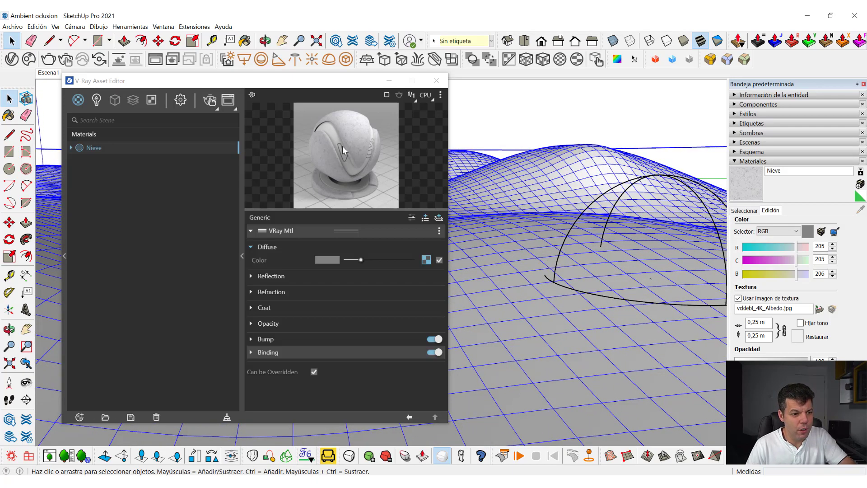
pyautogui.click(8, 117)
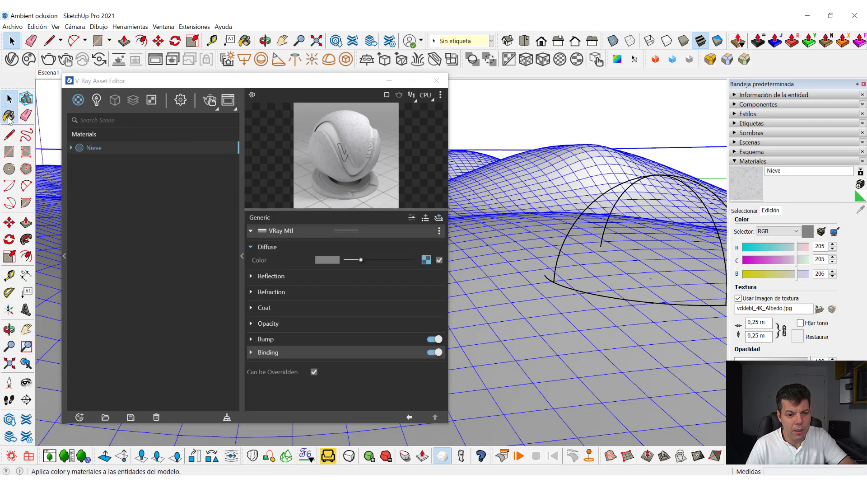
pyautogui.click(523, 291)
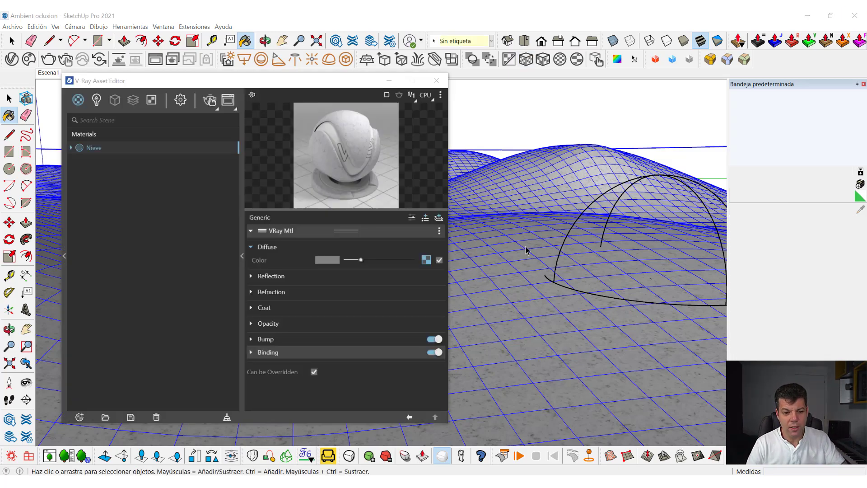
pyautogui.press('space')
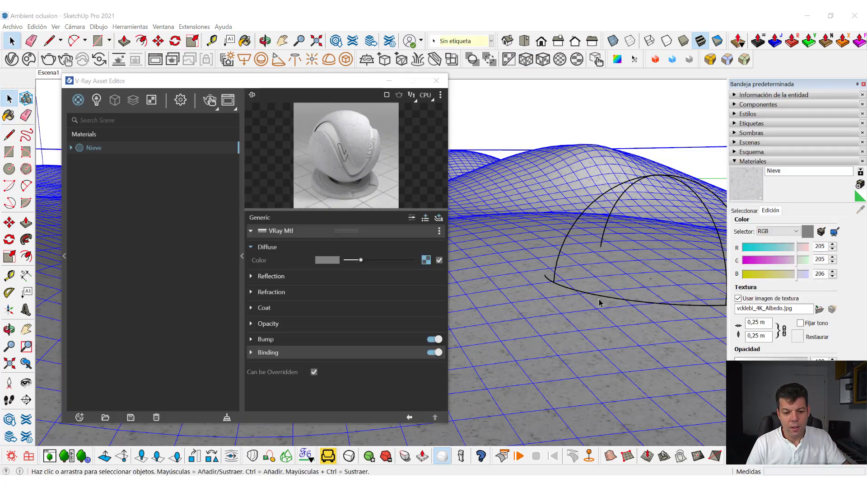
# Set the Nieve texture's width to 2 m and deselect the terrain.
pyautogui.scroll(1, 542, 302)
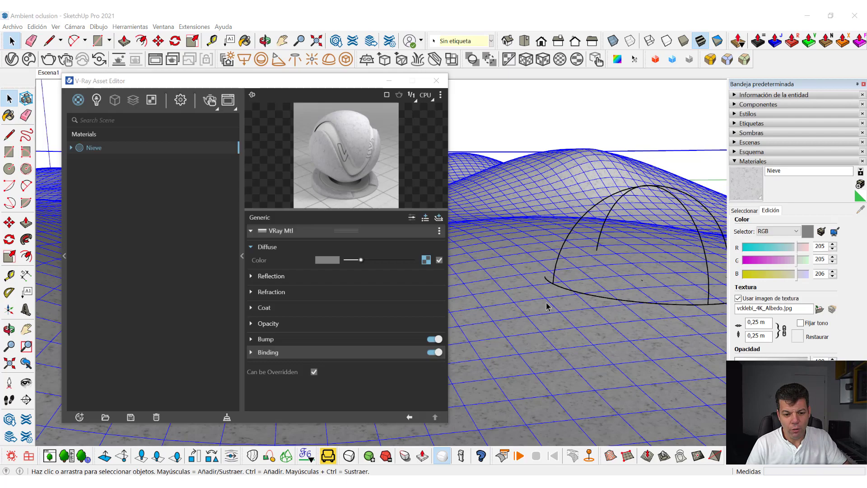
pyautogui.scroll(1, 554, 316)
pyautogui.moveTo(766, 325); pyautogui.dragTo(745, 323)
pyautogui.write('2')
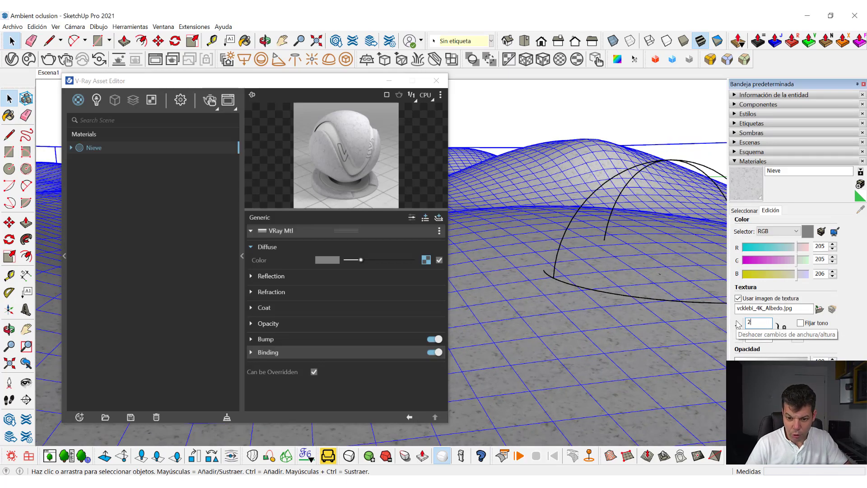
pyautogui.click(481, 108)
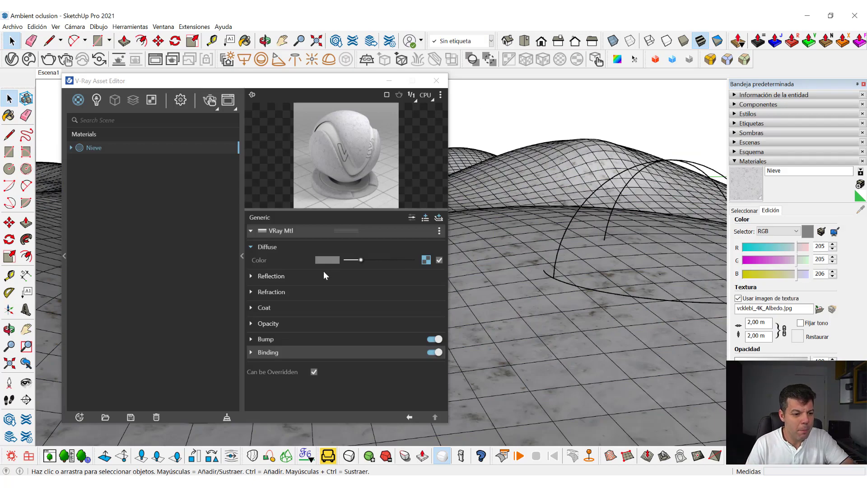
# Assign the vcklebi_4K_Specular image to Nieve's reflection color and the vcklebi_4K_Gloss image to its reflection glossiness.
pyautogui.click(309, 279)
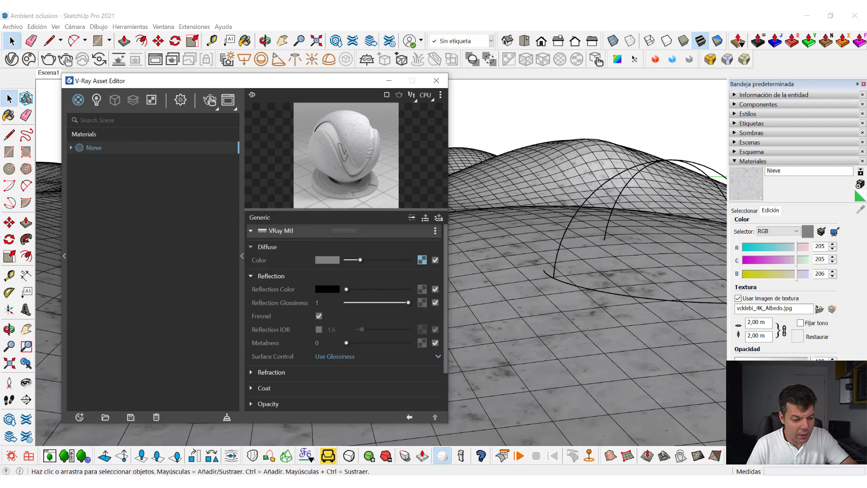
pyautogui.hotkey('alt', 'Tab')
pyautogui.moveTo(676, 165); pyautogui.dragTo(666, 265)
pyautogui.moveTo(614, 236); pyautogui.dragTo(423, 289)
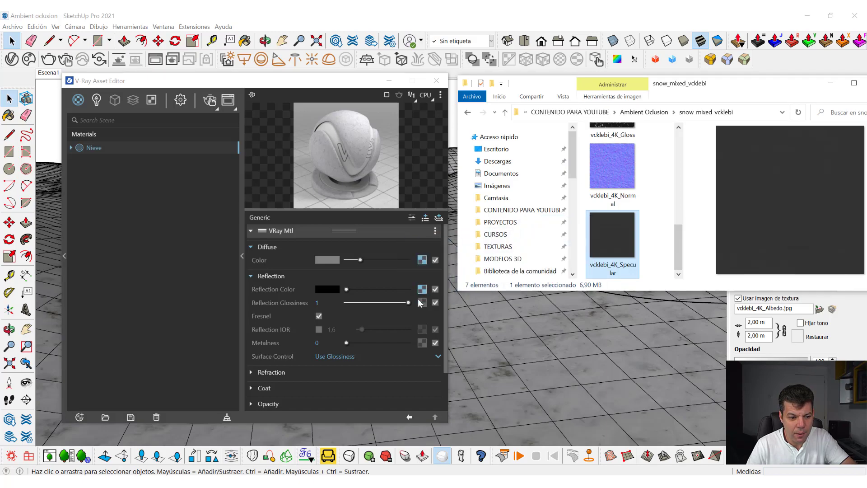
pyautogui.moveTo(674, 242); pyautogui.dragTo(675, 218)
pyautogui.moveTo(613, 182); pyautogui.dragTo(422, 302)
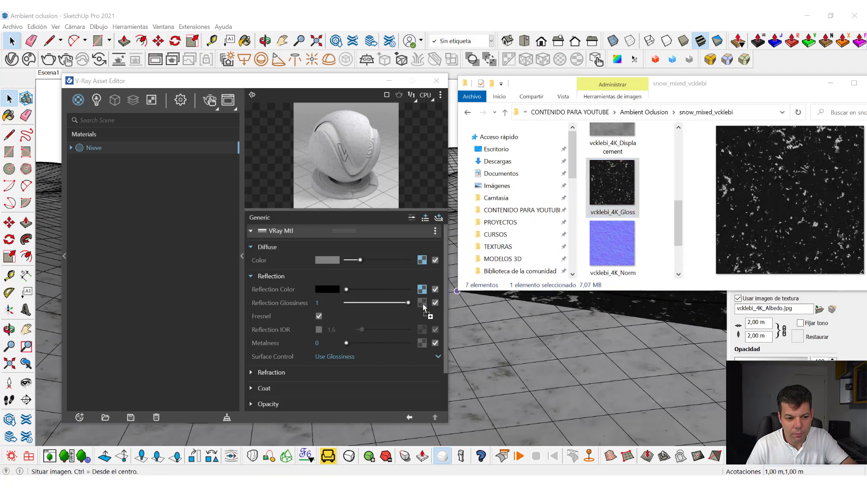
# Set the Nieve material's bump mode to Normal Map.
pyautogui.scroll(-3, 332, 355)
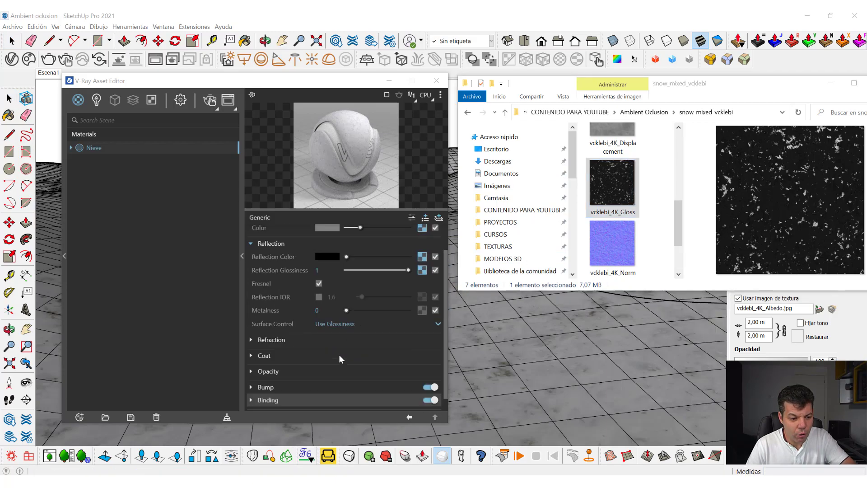
pyautogui.click(290, 369)
pyautogui.click(357, 359)
pyautogui.click(335, 383)
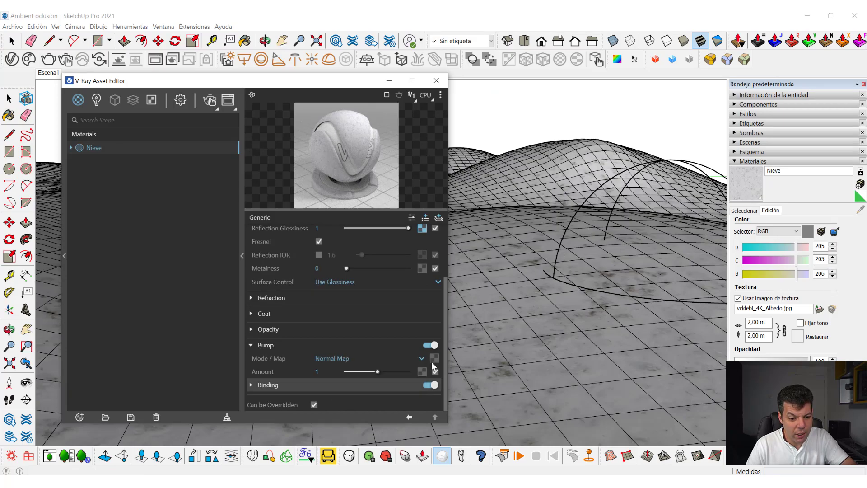
pyautogui.hotkey('alt', 'Tab')
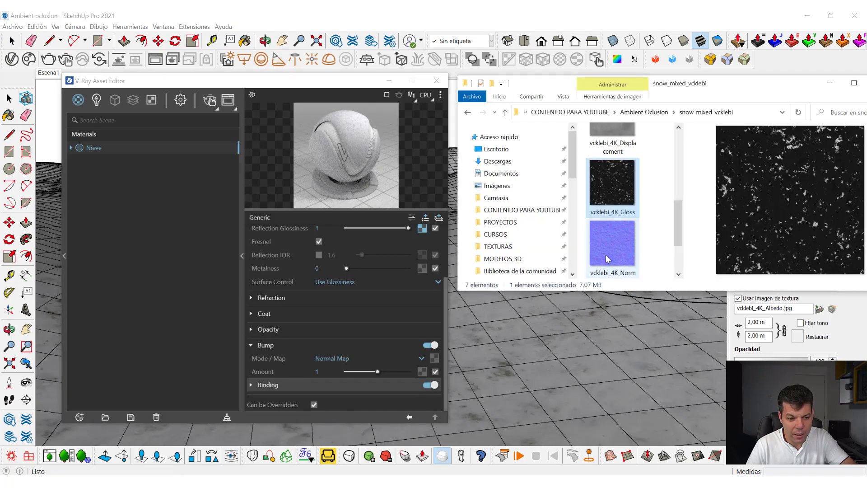
pyautogui.click(632, 270)
pyautogui.moveTo(633, 271)
pyautogui.mouseDown()
pyautogui.moveTo(631, 251)
pyautogui.moveTo(443, 362)
pyautogui.moveTo(549, 318)
pyautogui.moveTo(525, 297)
pyautogui.mouseUp()
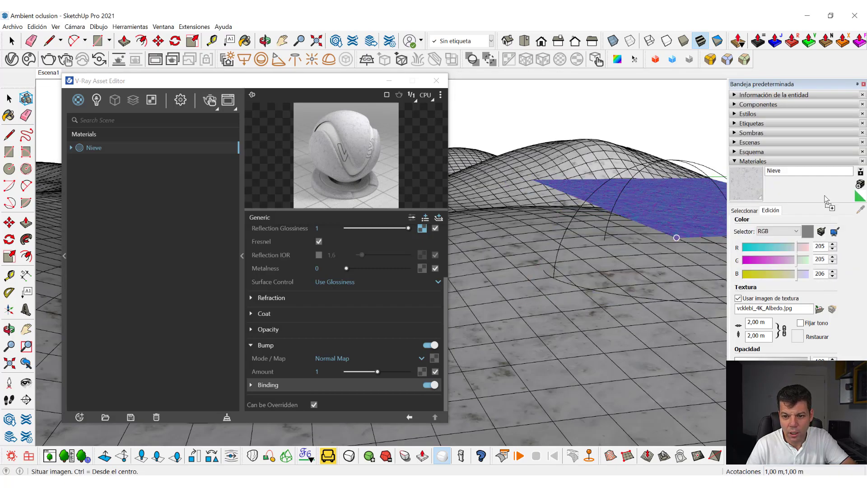
pyautogui.press('Escape')
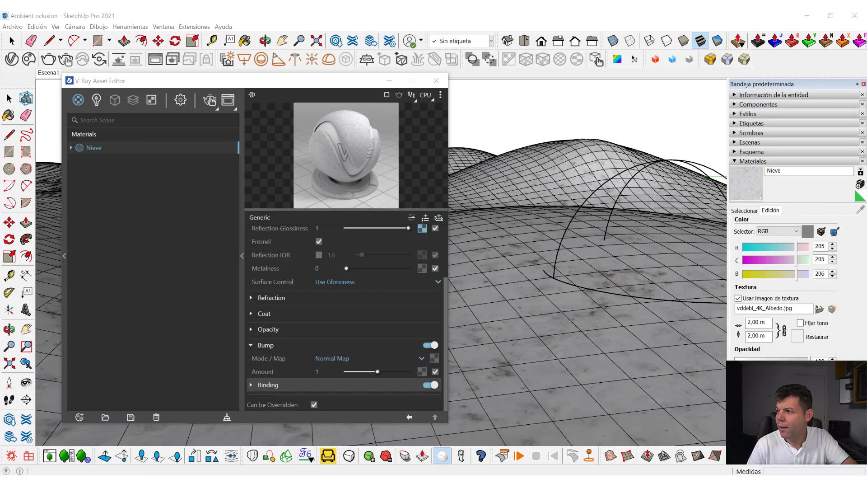
# Assign the vcklebi_4K_Normal image to the Nieve material's bump map and minimize the folder window.
pyautogui.hotkey('alt', 'Tab')
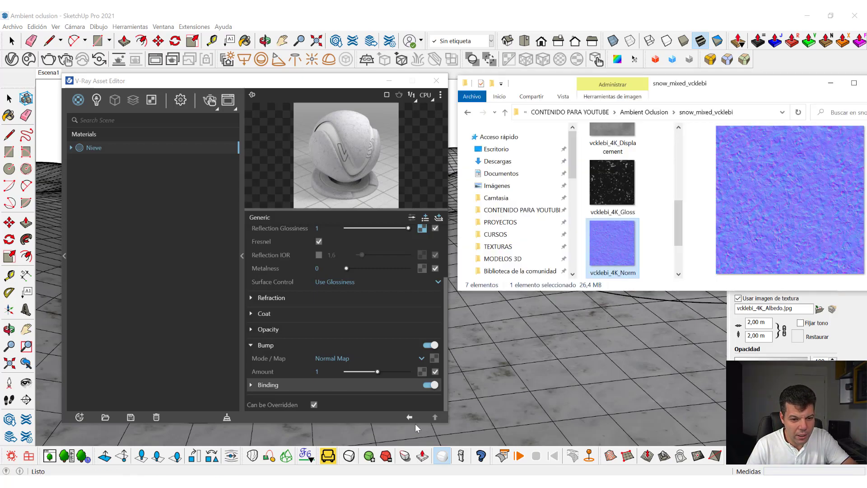
pyautogui.click(430, 356)
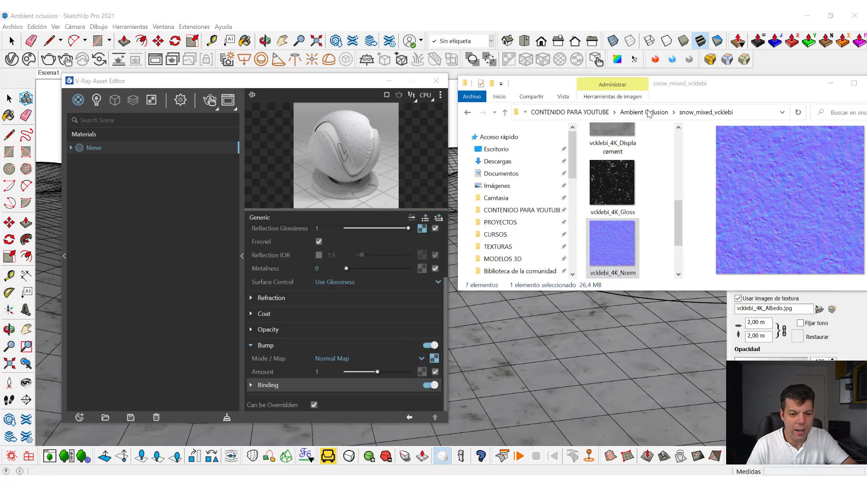
pyautogui.click(830, 83)
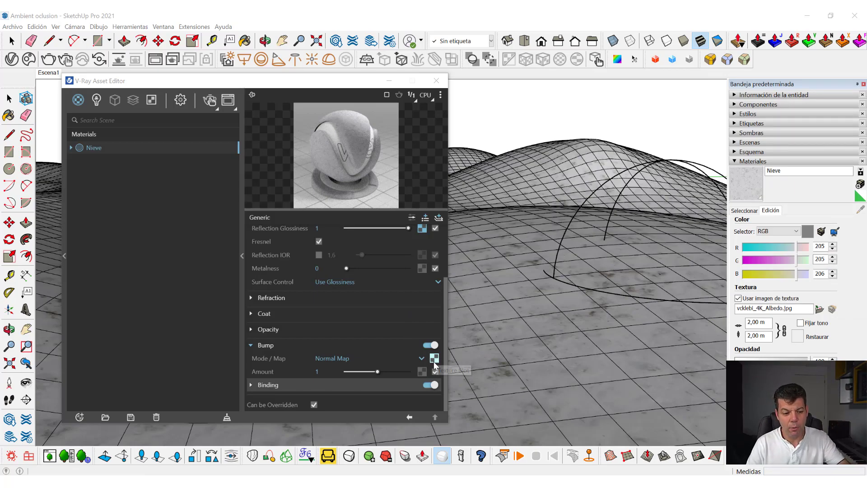
# Set the color space of Nieve's normal map bitmap to Rendering Space (Linear) and return to the material.
pyautogui.click(434, 359)
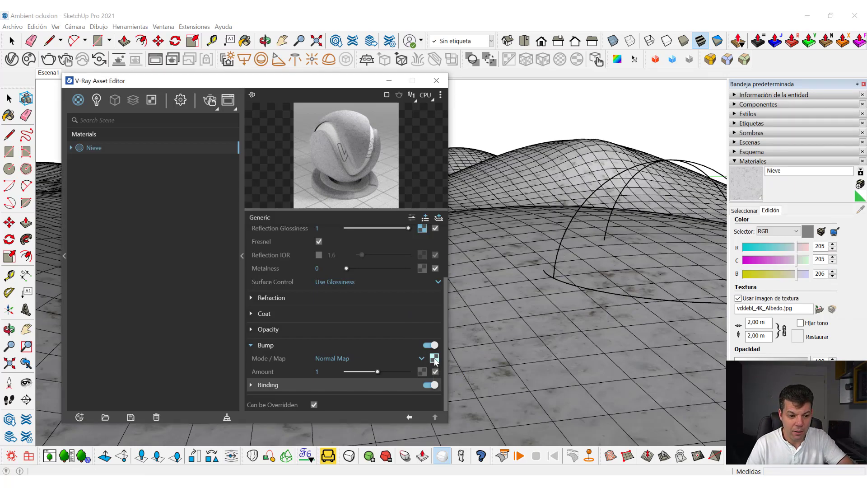
pyautogui.click(337, 259)
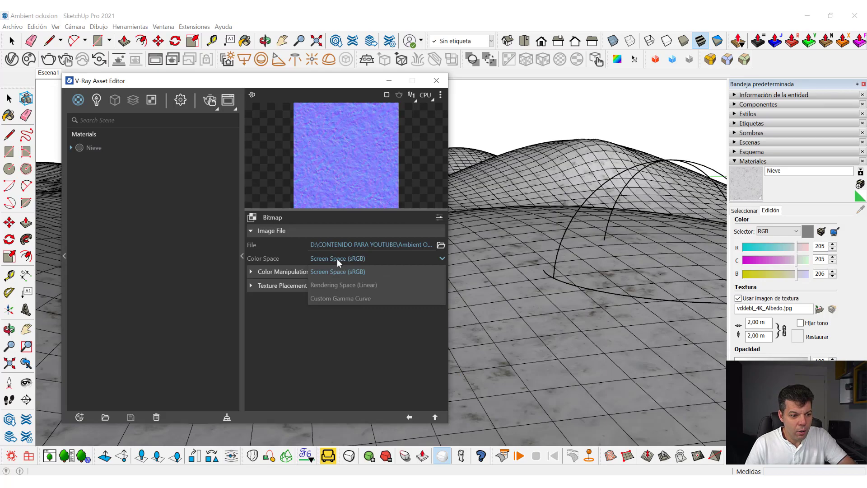
pyautogui.click(340, 282)
pyautogui.click(433, 419)
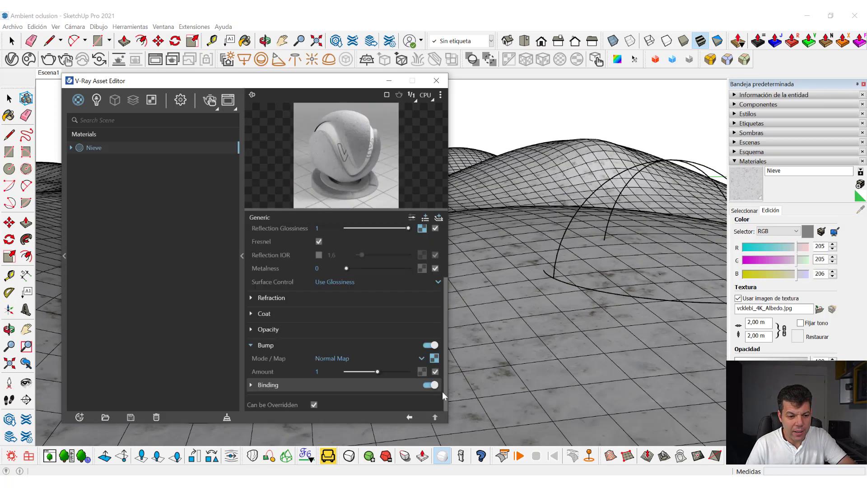
# Set the color space of Nieve's reflection glossiness and reflection color bitmaps to Rendering Space (Linear).
pyautogui.scroll(2, 367, 318)
pyautogui.click(422, 302)
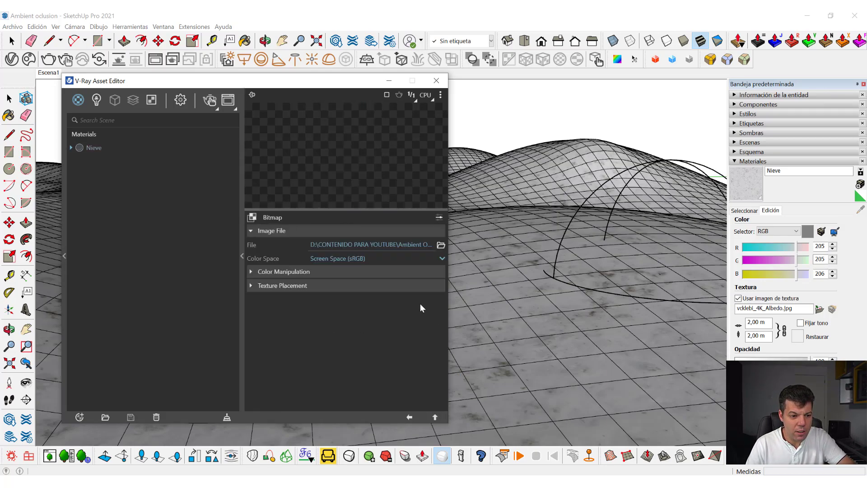
pyautogui.click(352, 258)
pyautogui.click(353, 276)
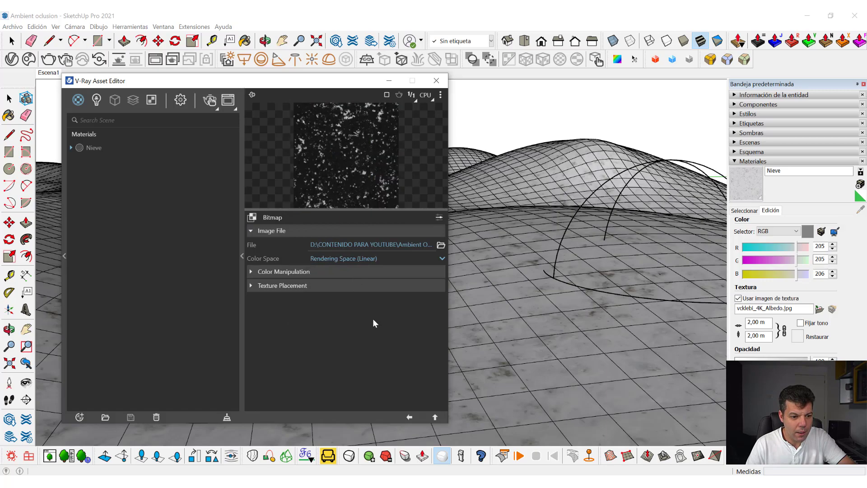
pyautogui.click(435, 416)
pyautogui.click(422, 290)
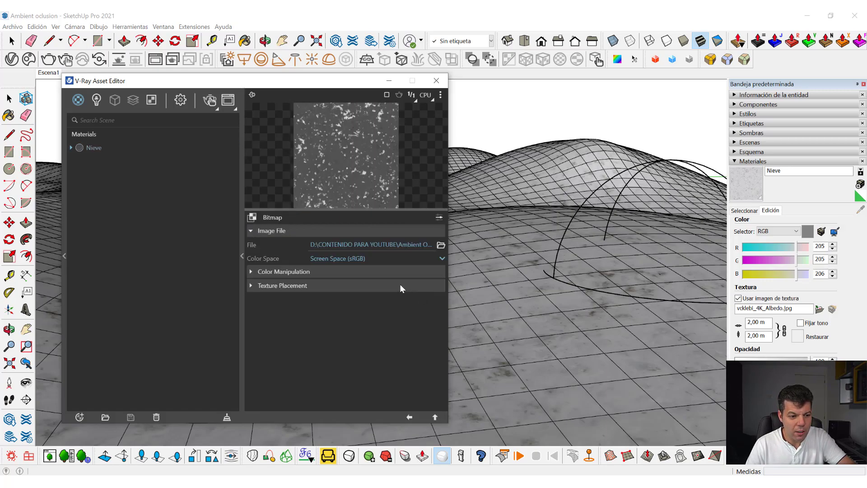
pyautogui.click(367, 257)
pyautogui.click(368, 275)
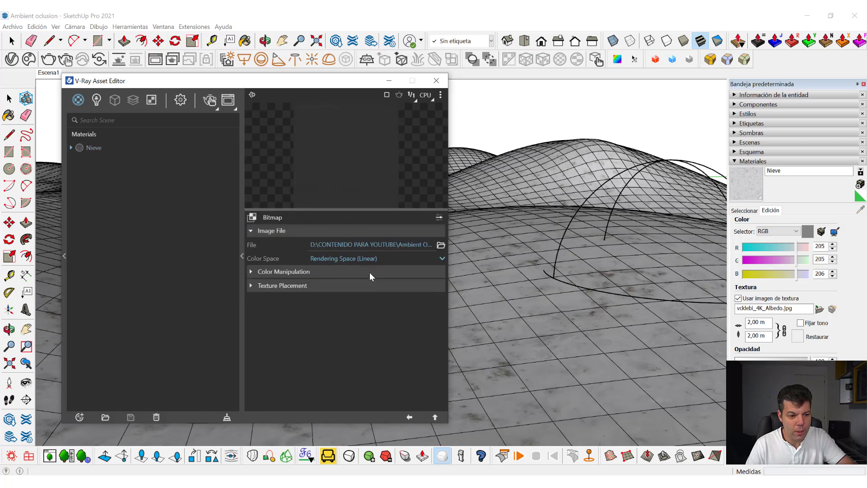
pyautogui.click(435, 416)
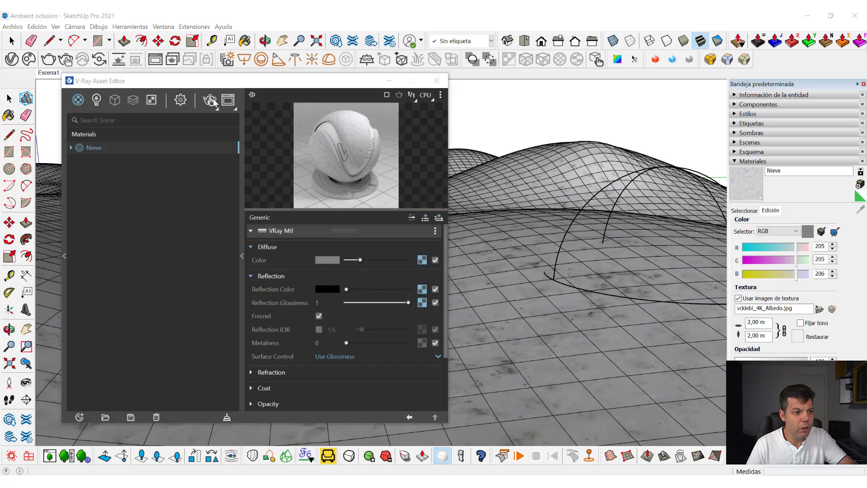
# Render the snow terrain, stop and save the render to the history, and close the frame buffer.
pyautogui.click(228, 100)
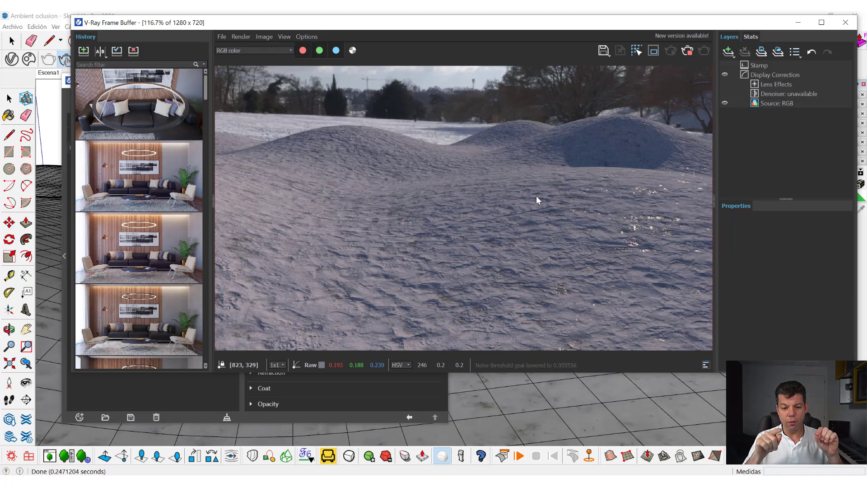
pyautogui.click(687, 50)
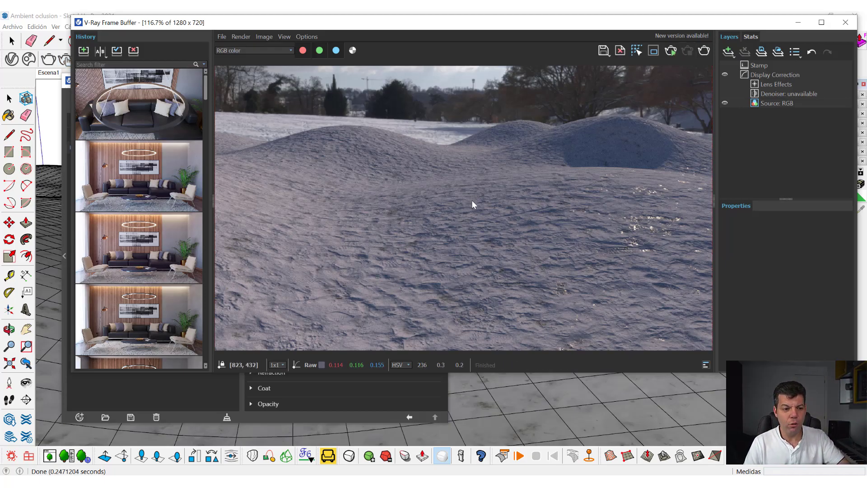
pyautogui.click(84, 52)
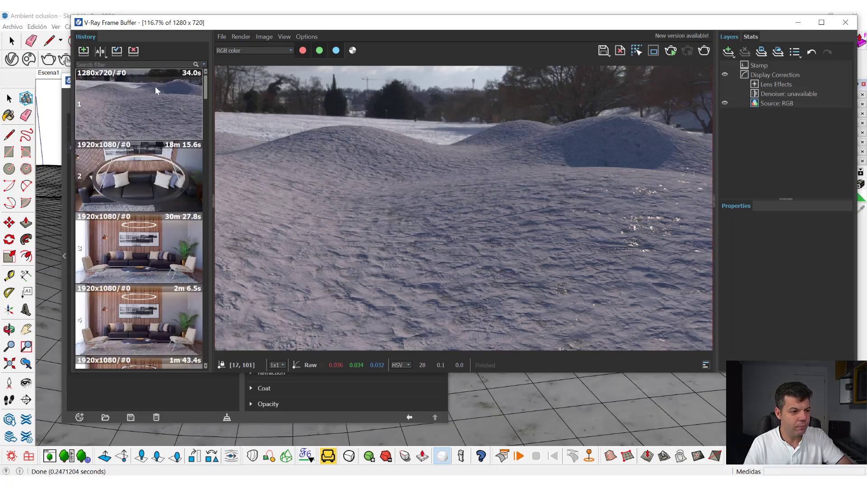
pyautogui.click(845, 22)
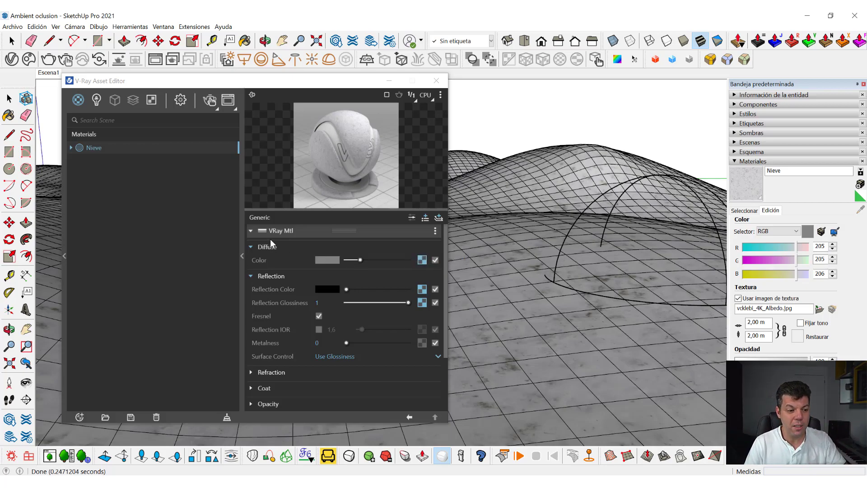
# Wrap Nieve's diffuse color texture in a Mix (Operator) map.
pyautogui.click(423, 260)
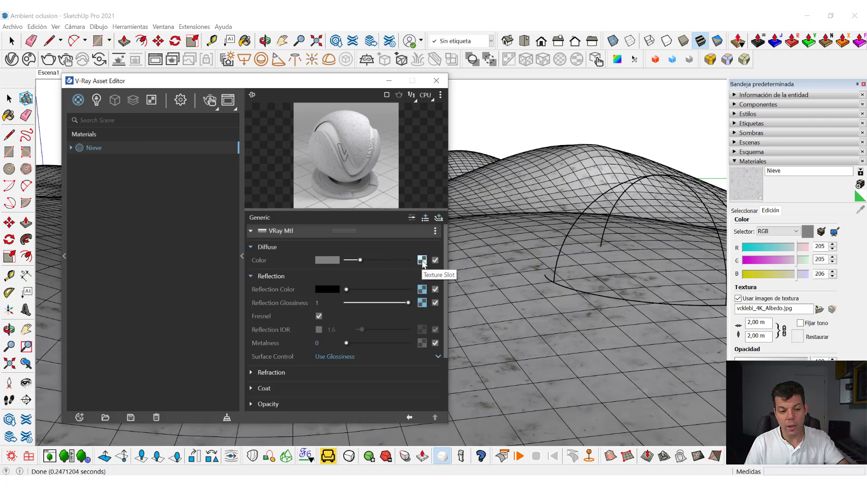
pyautogui.click(434, 417)
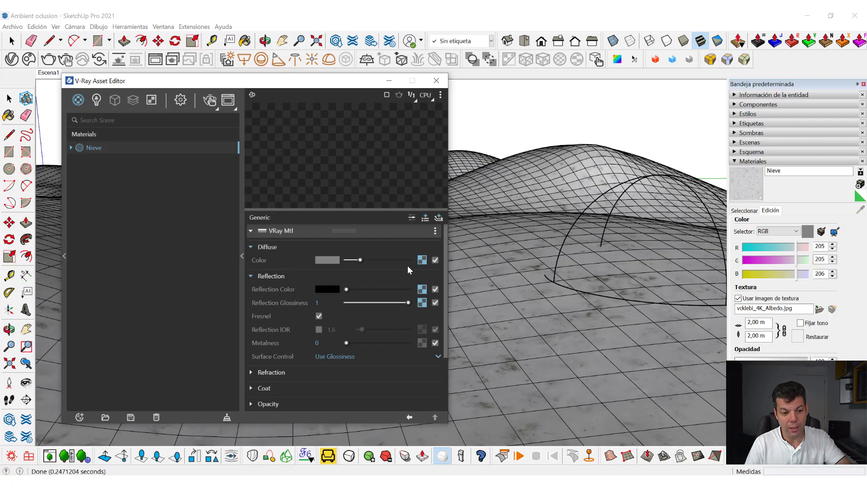
pyautogui.rightClick(419, 262)
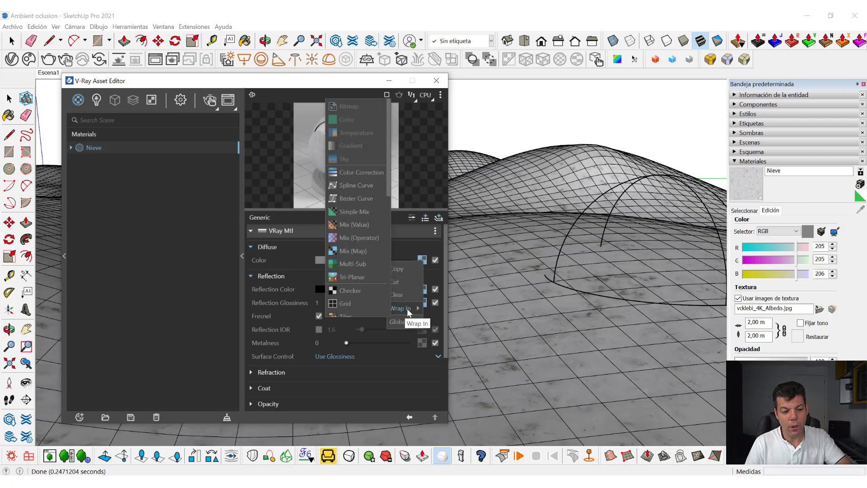
pyautogui.moveTo(402, 308)
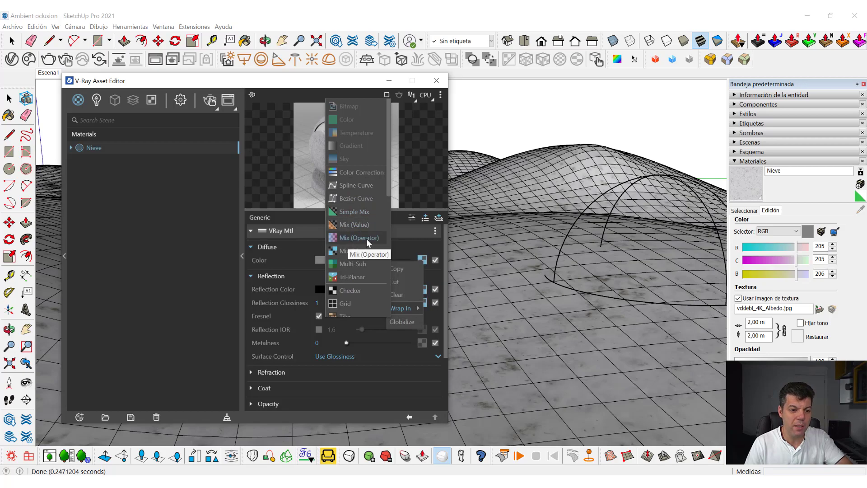
pyautogui.click(367, 239)
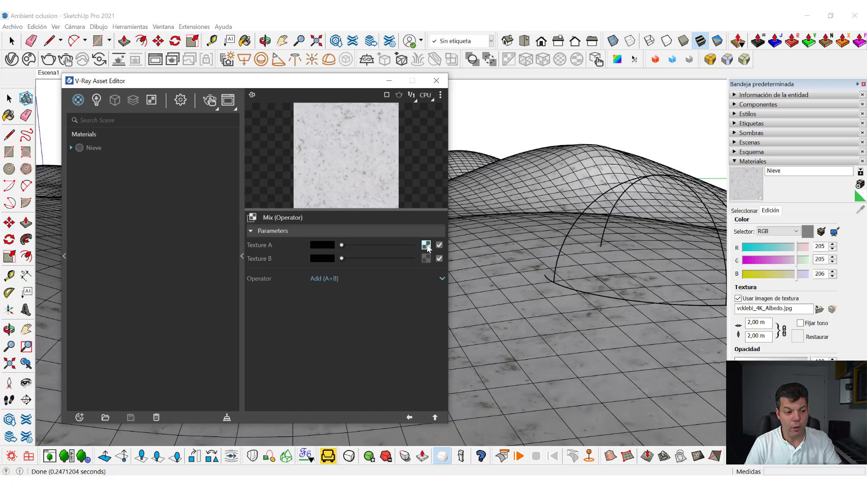
# Copy the albedo bitmap from Texture A to Texture B of the Mix (Operator) map and clear Texture A.
pyautogui.moveTo(426, 245); pyautogui.dragTo(426, 260)
pyautogui.click(420, 264)
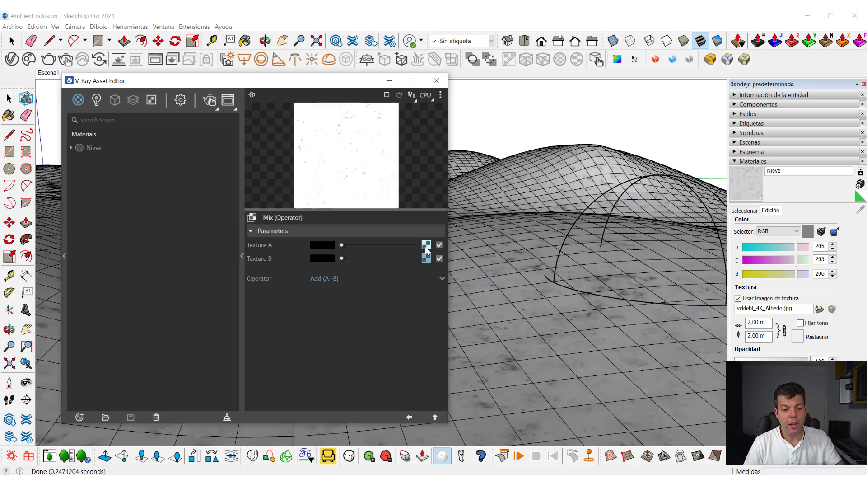
pyautogui.rightClick(427, 248)
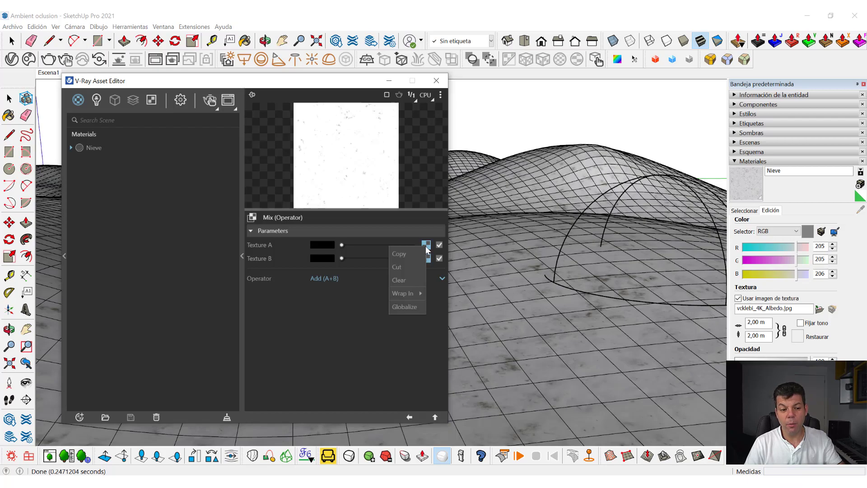
pyautogui.click(409, 278)
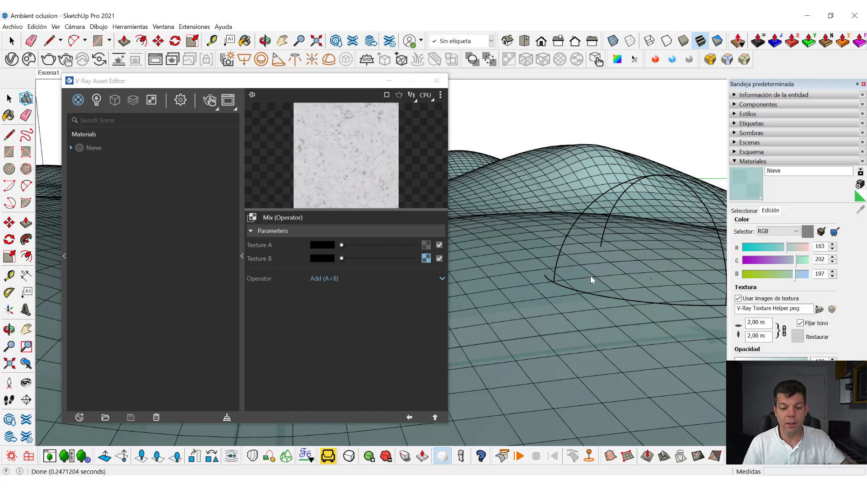
pyautogui.click(426, 246)
pyautogui.click(397, 255)
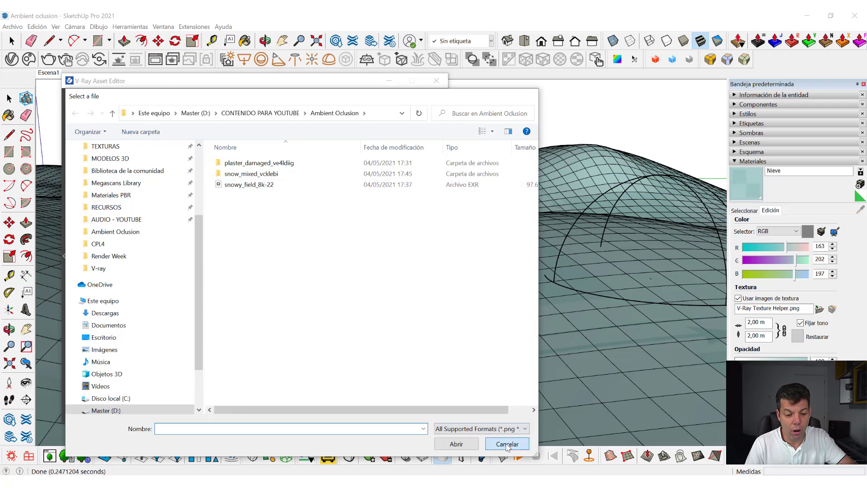
pyautogui.click(507, 444)
pyautogui.click(434, 416)
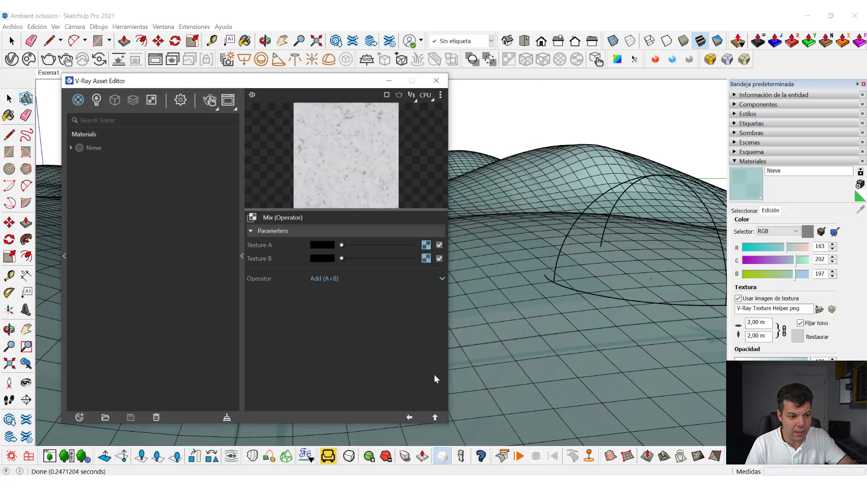
pyautogui.click(426, 244)
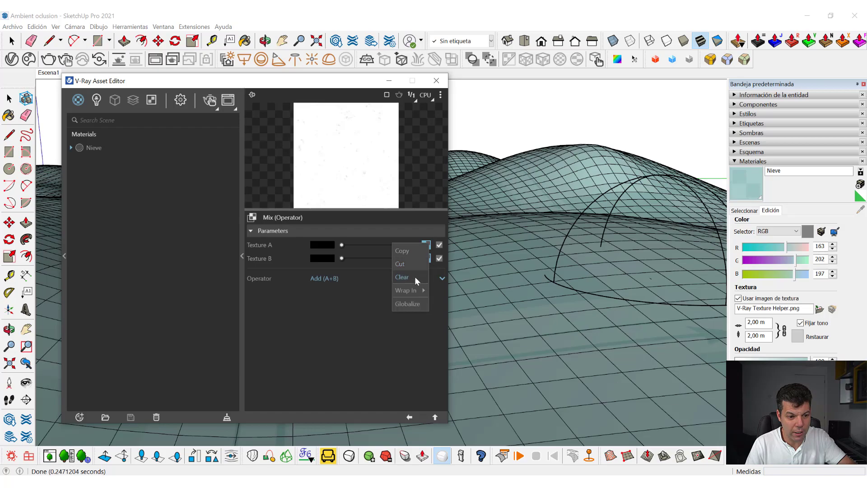
pyautogui.click(411, 308)
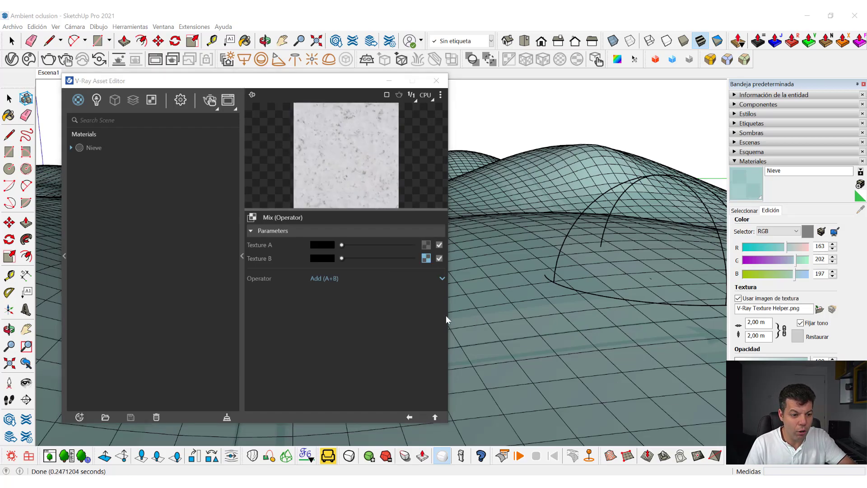
# Assign the vcklebi_4K_AO image from the snow_mixed_vcklebi folder to Texture A of the Mix (Operator) map.
pyautogui.hotkey('alt', 'Tab')
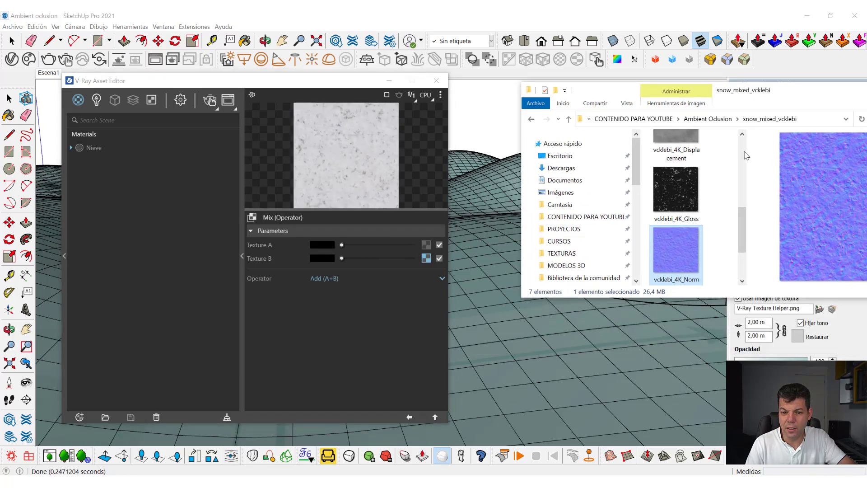
pyautogui.scroll(-2, 737, 164)
pyautogui.scroll(1, 736, 164)
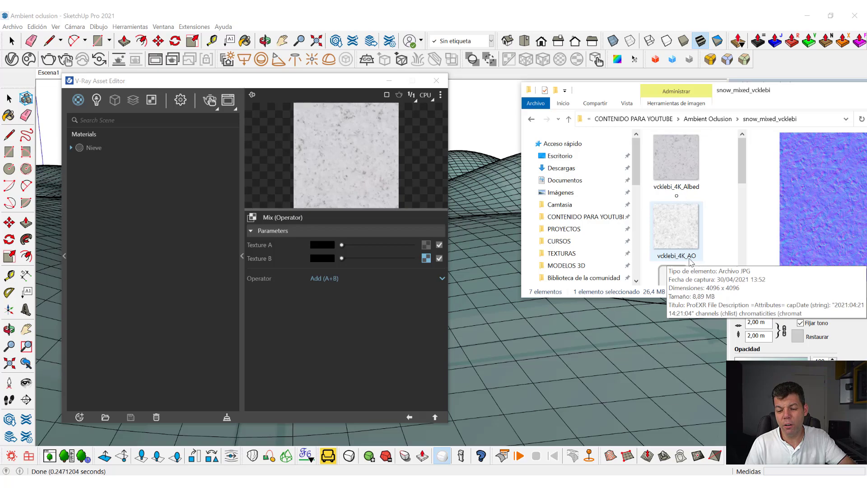
pyautogui.moveTo(683, 233); pyautogui.dragTo(426, 248)
pyautogui.click(378, 117)
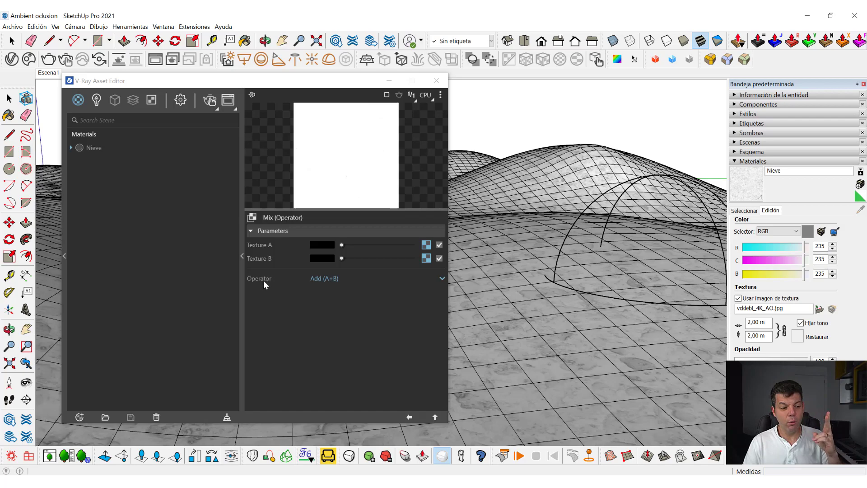
# Set the mix operator to Multiply (A*B) and return to the Nieve material.
pyautogui.click(326, 278)
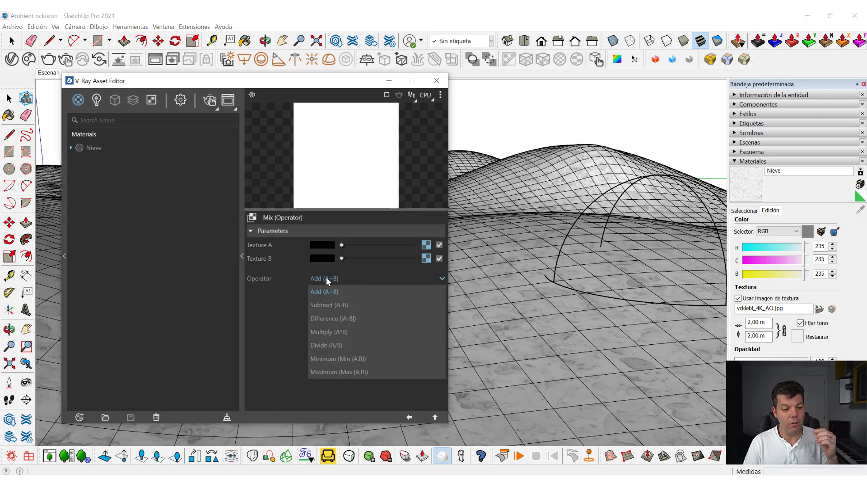
pyautogui.click(339, 332)
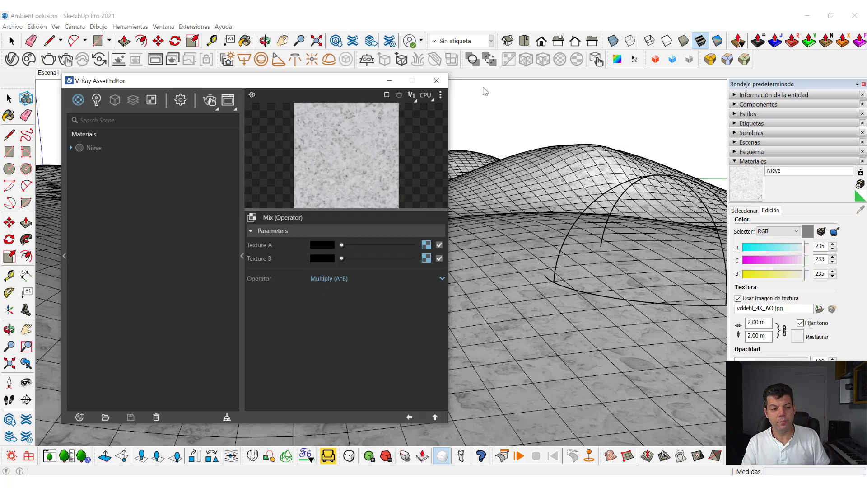
pyautogui.click(435, 417)
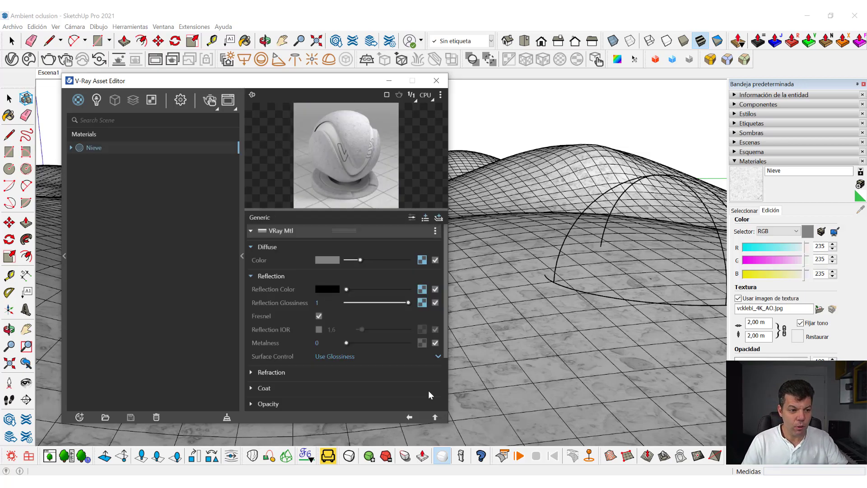
# Render the terrain with the ambient occlusion mix, stop the render and save it to the history.
pyautogui.click(211, 101)
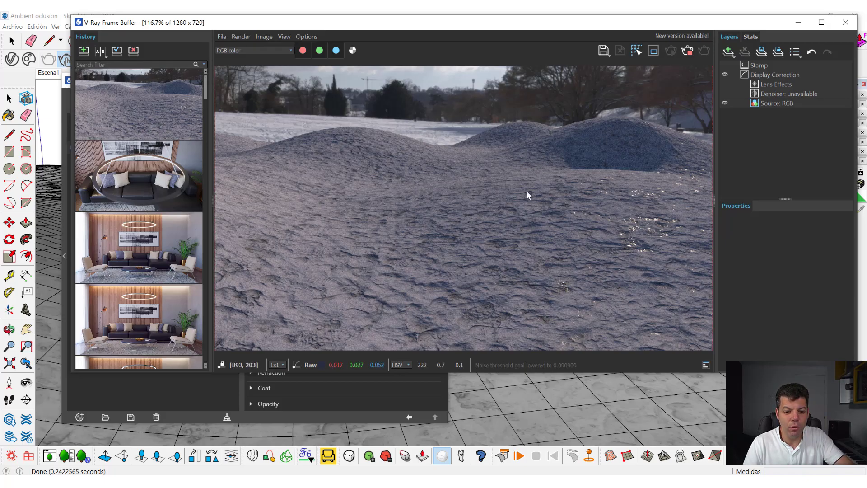
pyautogui.click(687, 55)
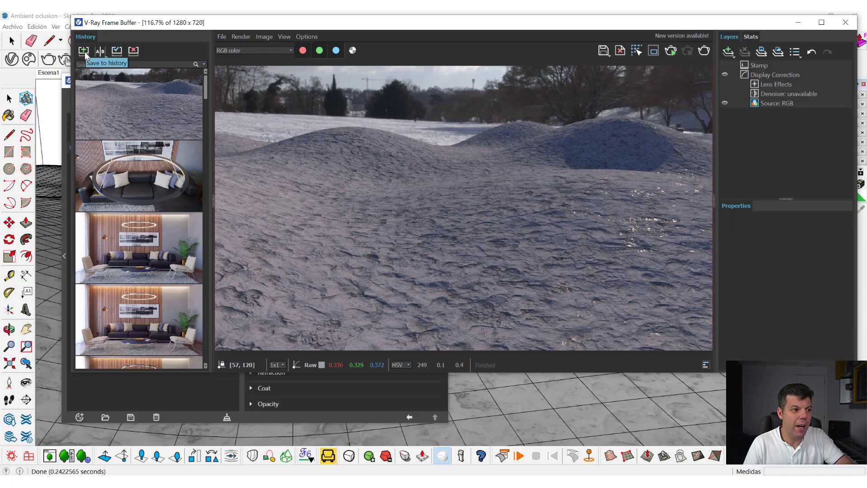
pyautogui.click(84, 51)
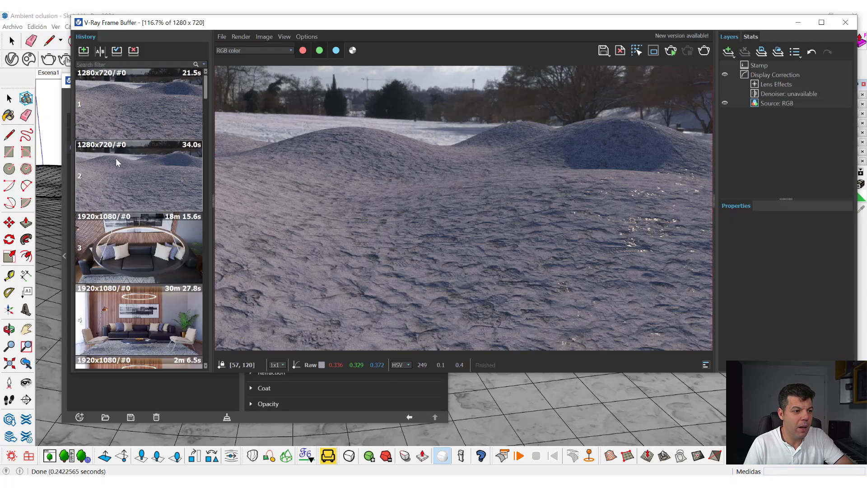
# Start an A/B comparison in the frame buffer with the newest history render as A and the previous render as B.
pyautogui.click(100, 51)
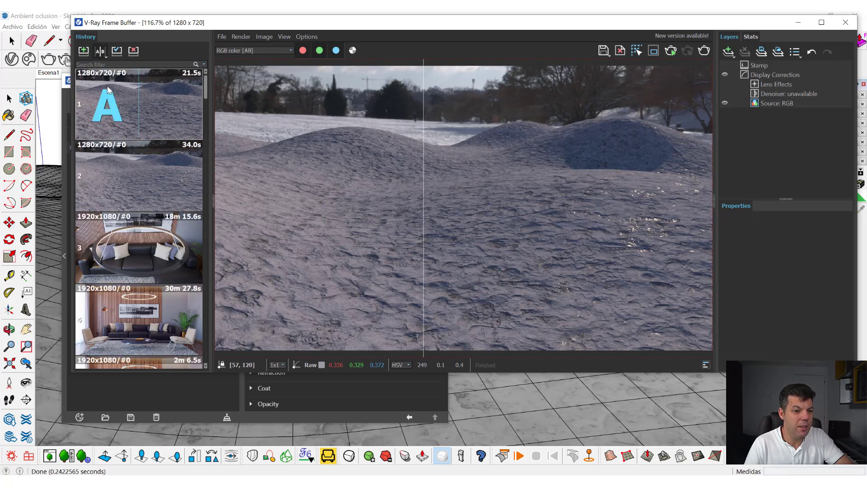
pyautogui.click(138, 113)
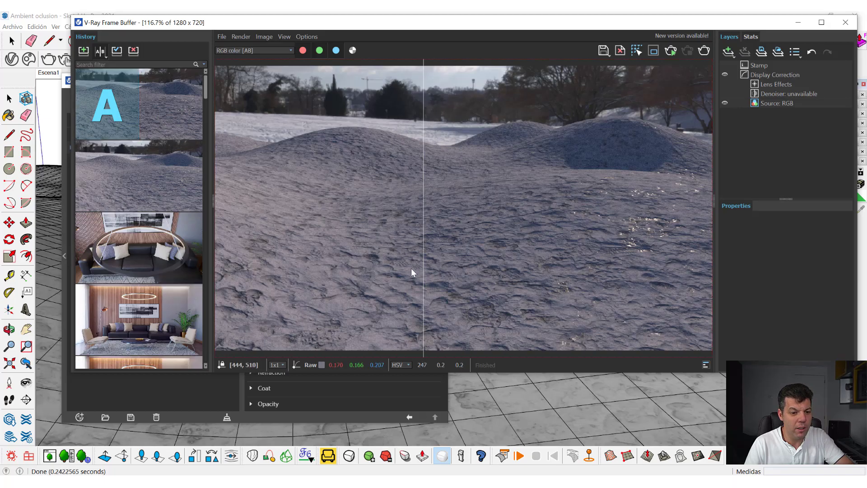
pyautogui.moveTo(423, 271); pyautogui.dragTo(459, 278)
pyautogui.click(171, 177)
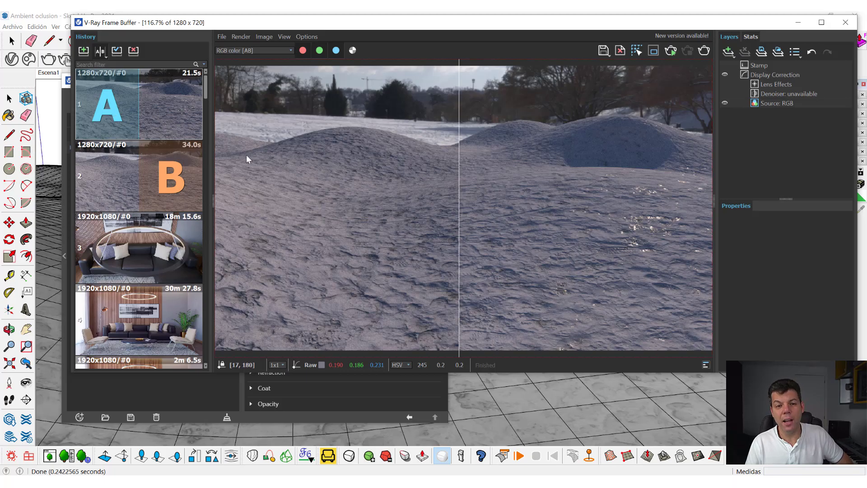
# Sweep the A/B divider back and forth across the snow terrain to compare the renders with and without ambient occlusion.
pyautogui.moveTo(463, 231); pyautogui.dragTo(625, 271)
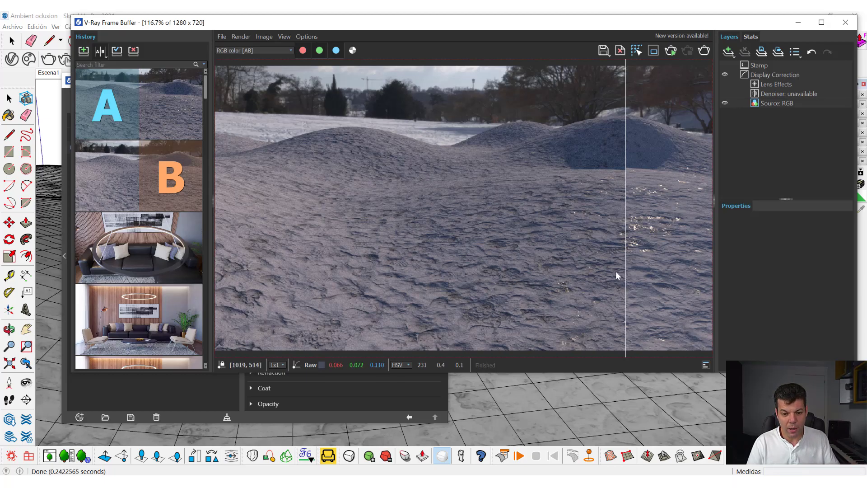
pyautogui.moveTo(624, 273); pyautogui.dragTo(268, 271)
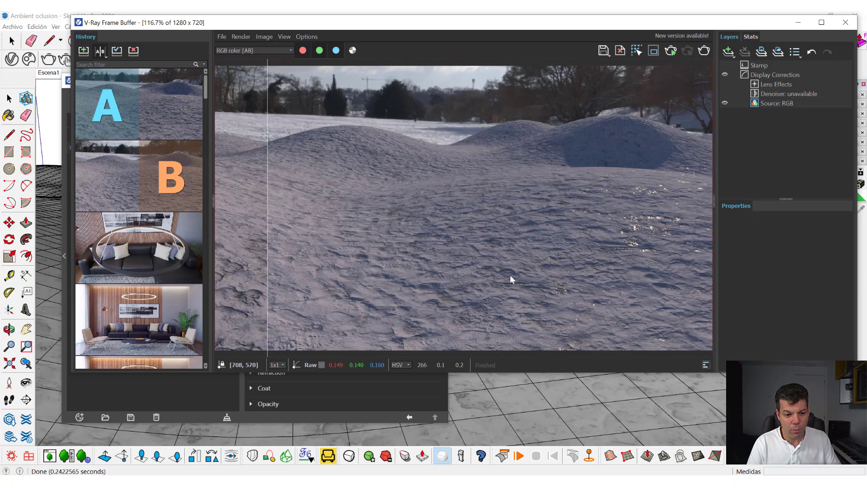
pyautogui.moveTo(269, 308); pyautogui.dragTo(664, 285)
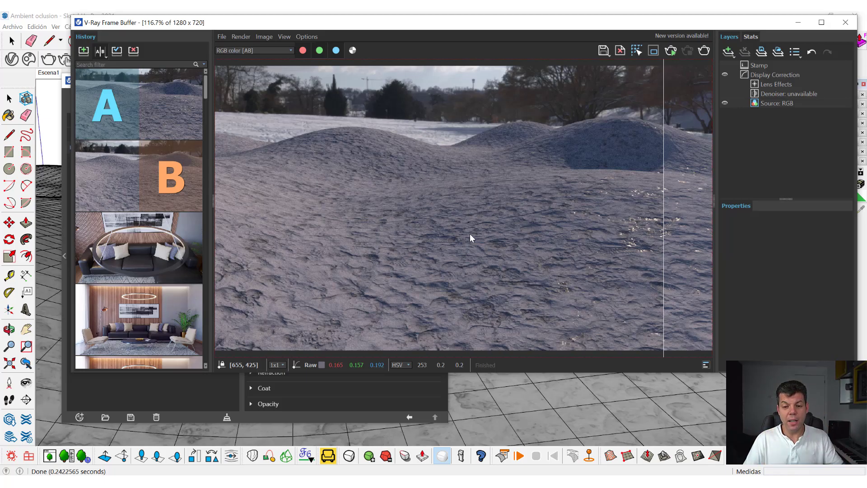
pyautogui.moveTo(664, 180); pyautogui.dragTo(225, 223)
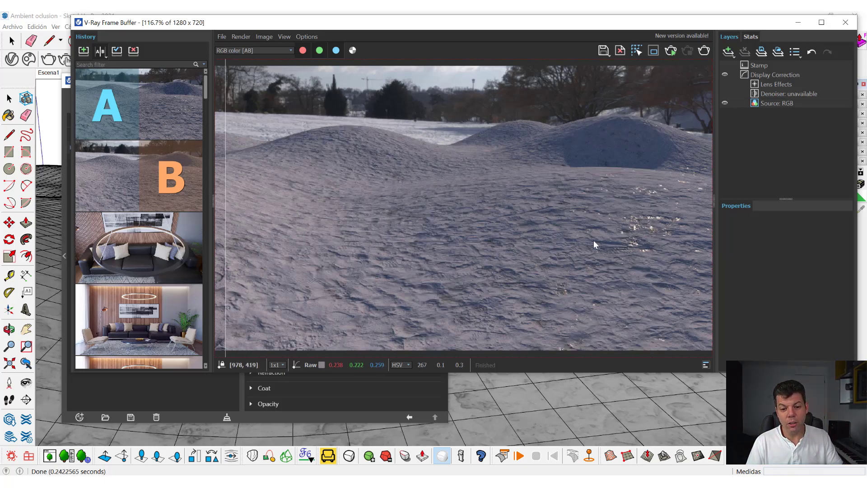
pyautogui.moveTo(225, 313); pyautogui.dragTo(404, 227)
pyautogui.click(47, 75)
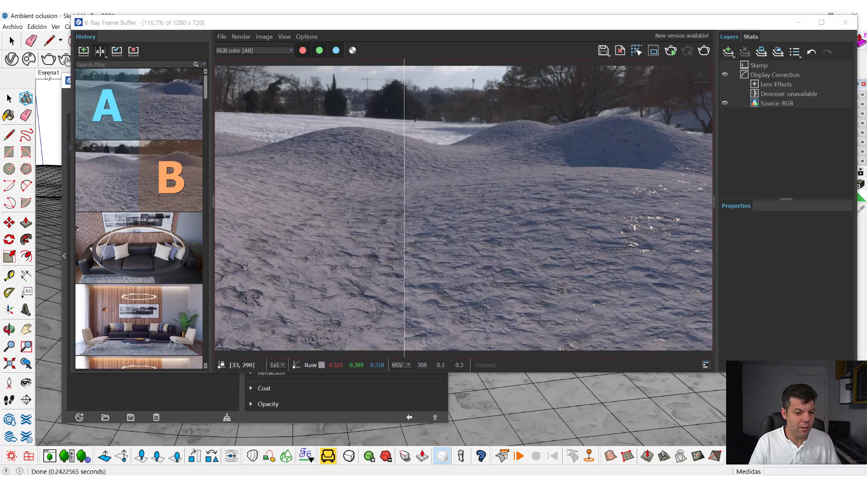
pyautogui.moveTo(402, 254); pyautogui.dragTo(529, 261)
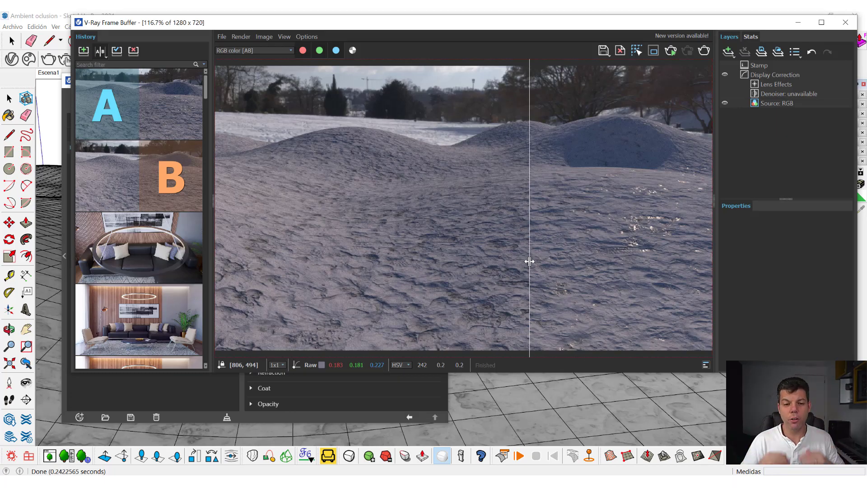
pyautogui.moveTo(530, 261); pyautogui.dragTo(570, 292)
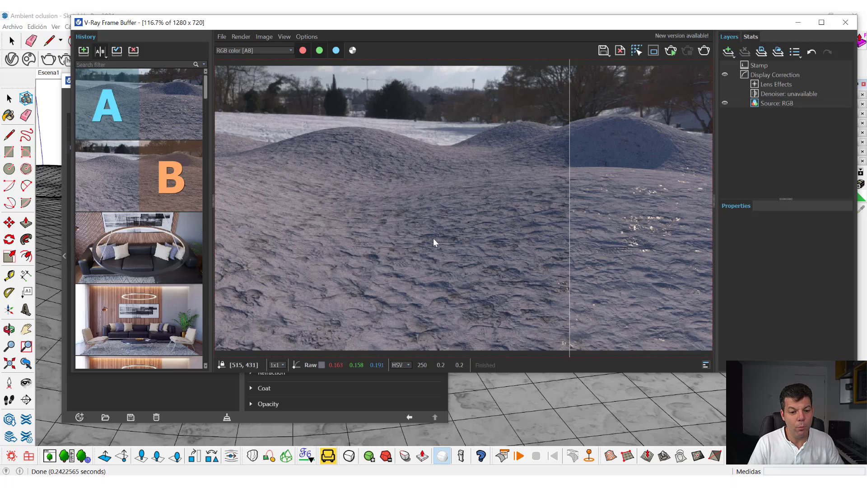
pyautogui.moveTo(569, 242); pyautogui.dragTo(523, 240)
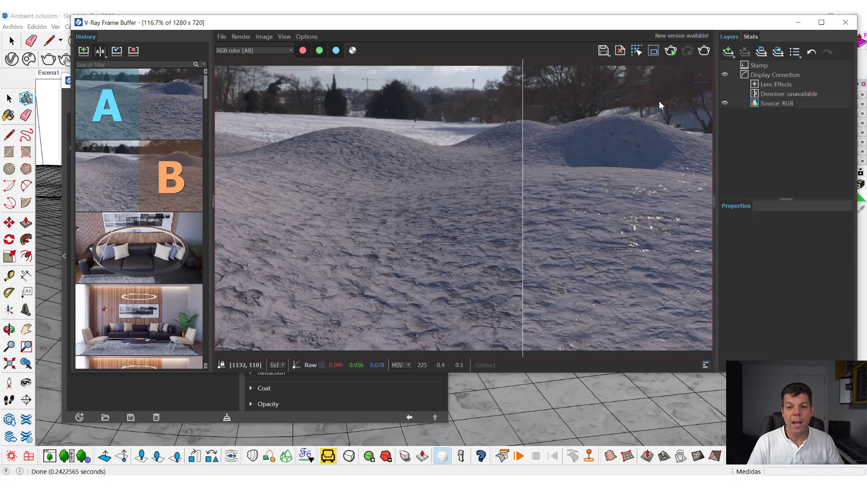
# End the A/B comparison, load the two snow renders alternately from the history, and close the frame buffer.
pyautogui.click(100, 52)
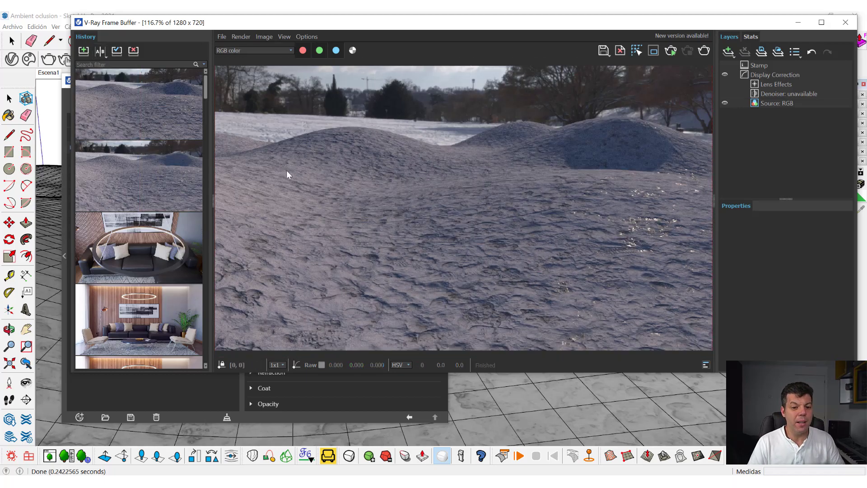
pyautogui.doubleClick(100, 183)
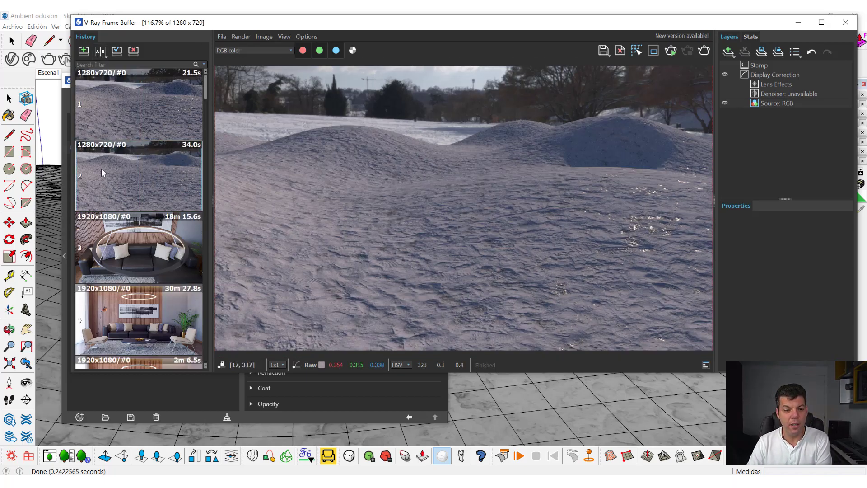
pyautogui.doubleClick(120, 118)
pyautogui.doubleClick(120, 181)
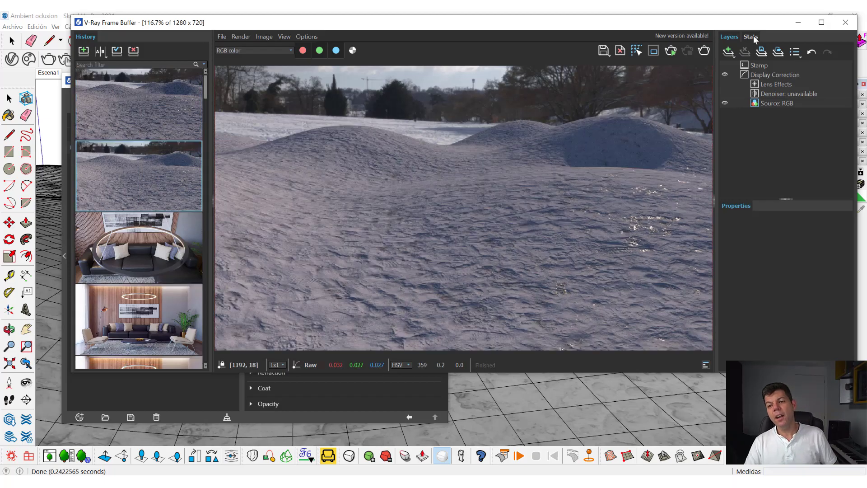
pyautogui.click(854, 26)
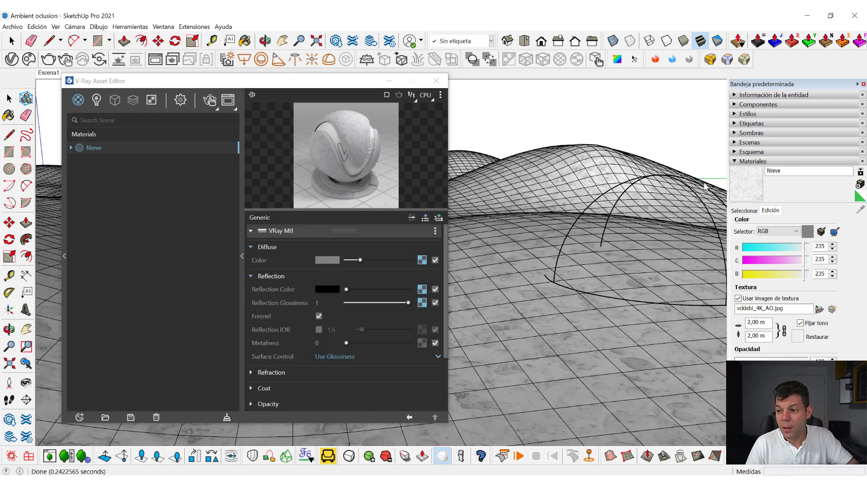
# Switch to File Explorer, open the plaster_damaged_ve4ldiig folder inside Ambient Oclusion and preview the ve4ldiig_Preview image.
pyautogui.hotkey('alt', 'Tab')
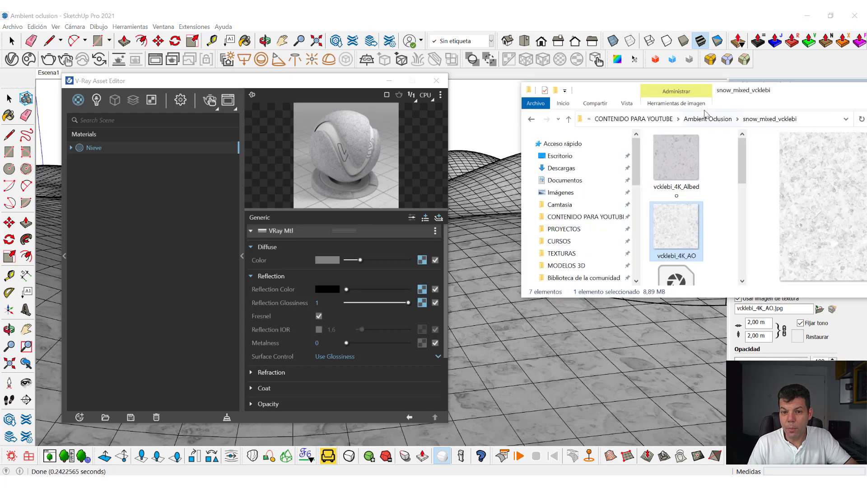
pyautogui.press('super+Up')
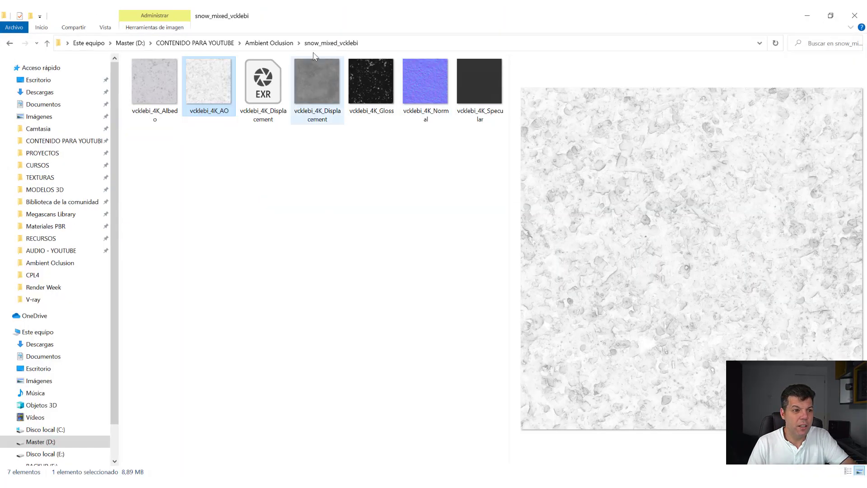
pyautogui.click(270, 43)
pyautogui.doubleClick(153, 83)
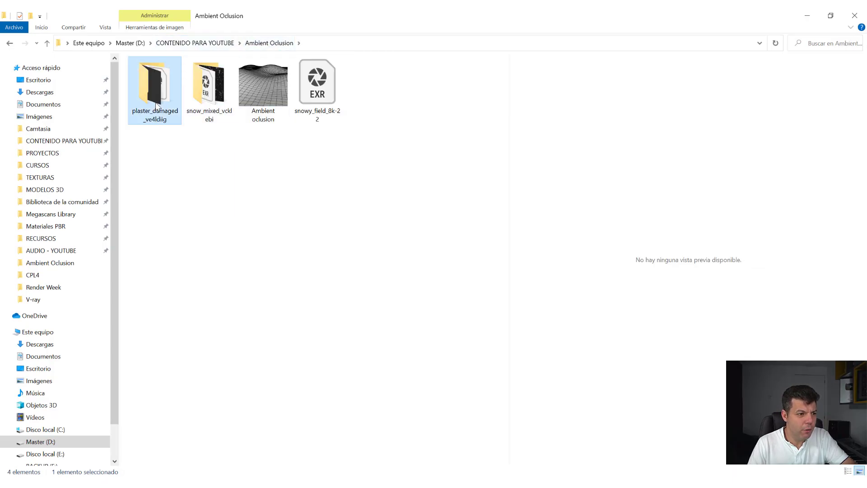
pyautogui.click(263, 154)
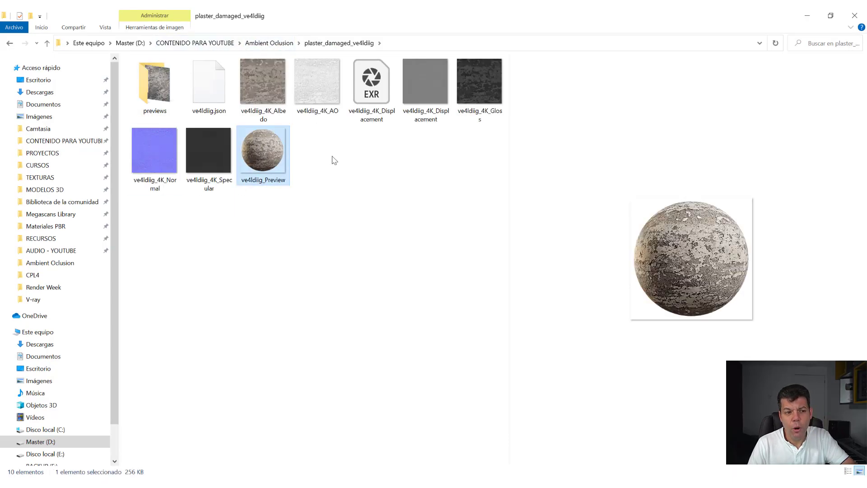
# Compare the previews of ve4ldiig_4K_Albedo, ve4ldiig_4K_AO and ve4ldiig_Preview, and return to SketchUp.
pyautogui.press('Up')
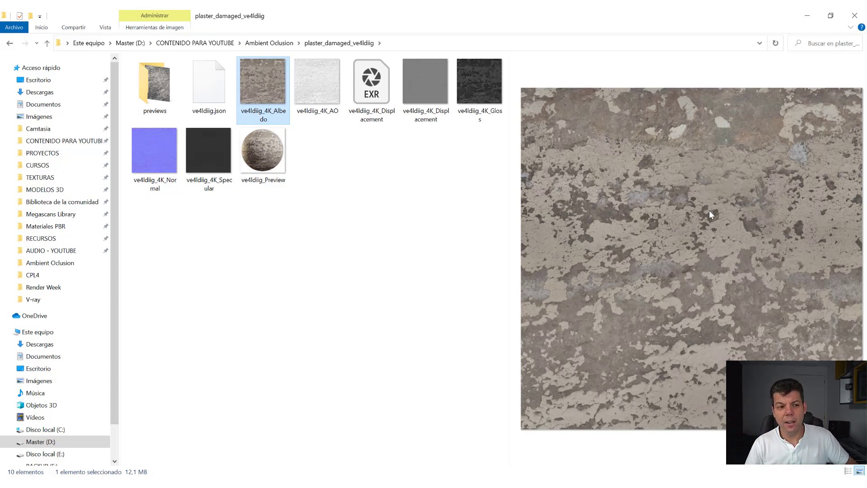
pyautogui.click(333, 84)
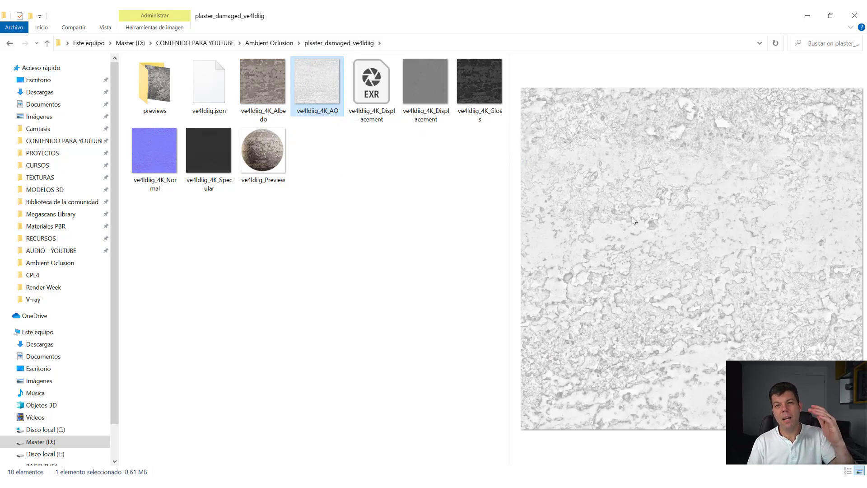
pyautogui.click(279, 110)
pyautogui.click(328, 105)
pyautogui.click(265, 158)
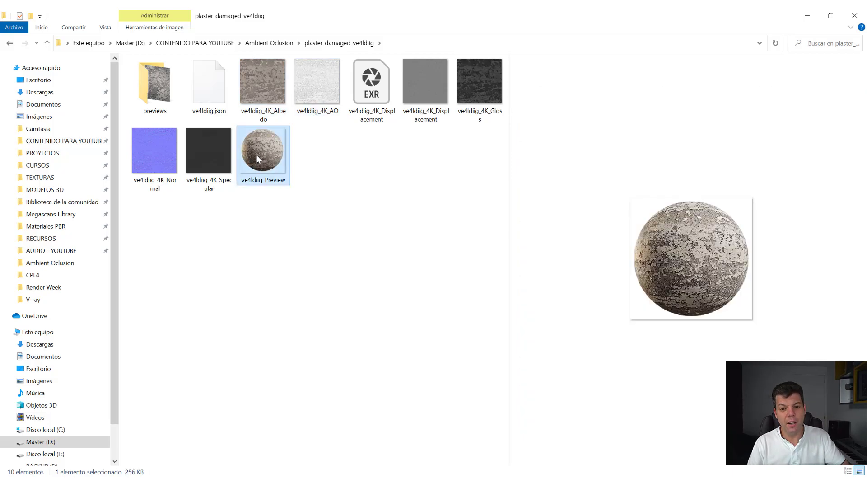
pyautogui.click(807, 15)
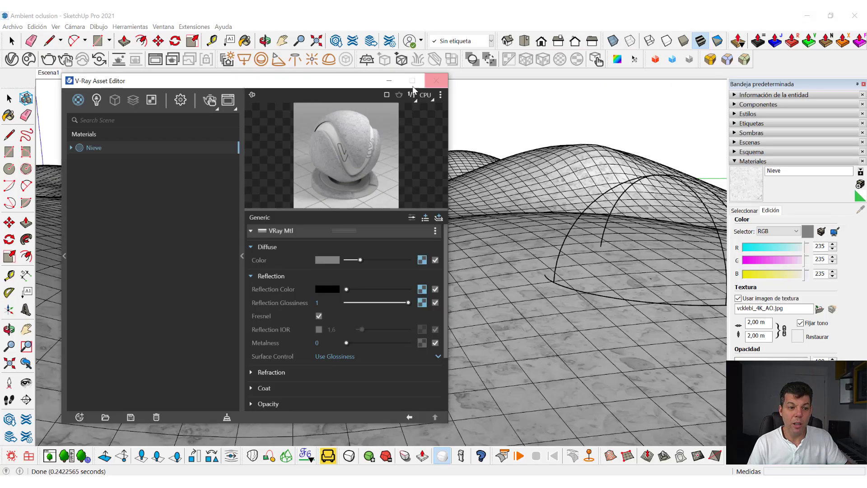
pyautogui.moveTo(348, 93); pyautogui.dragTo(326, 67)
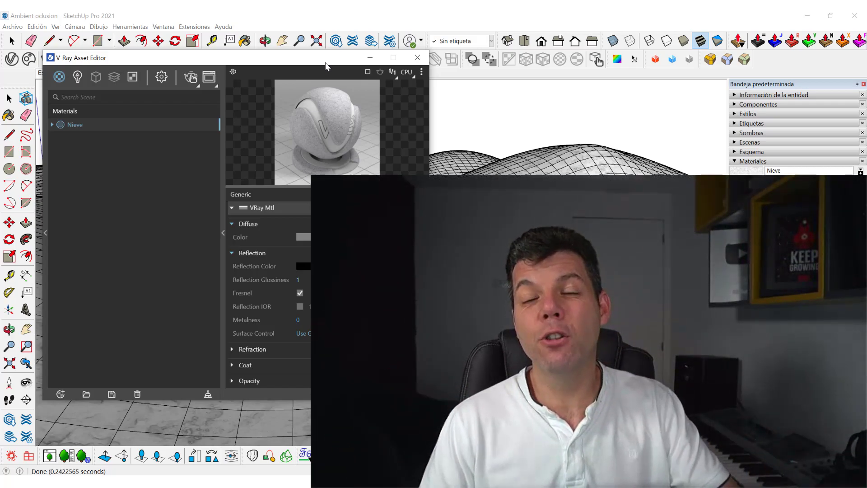
pyautogui.moveTo(320, 64); pyautogui.dragTo(319, 97)
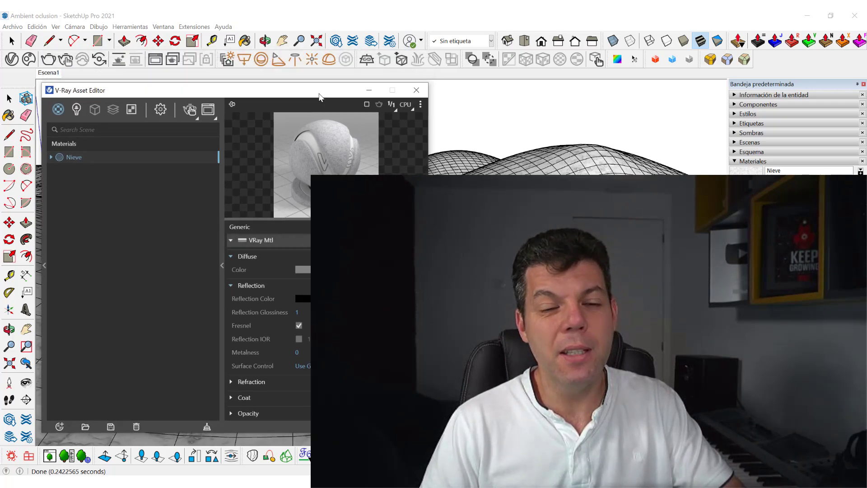